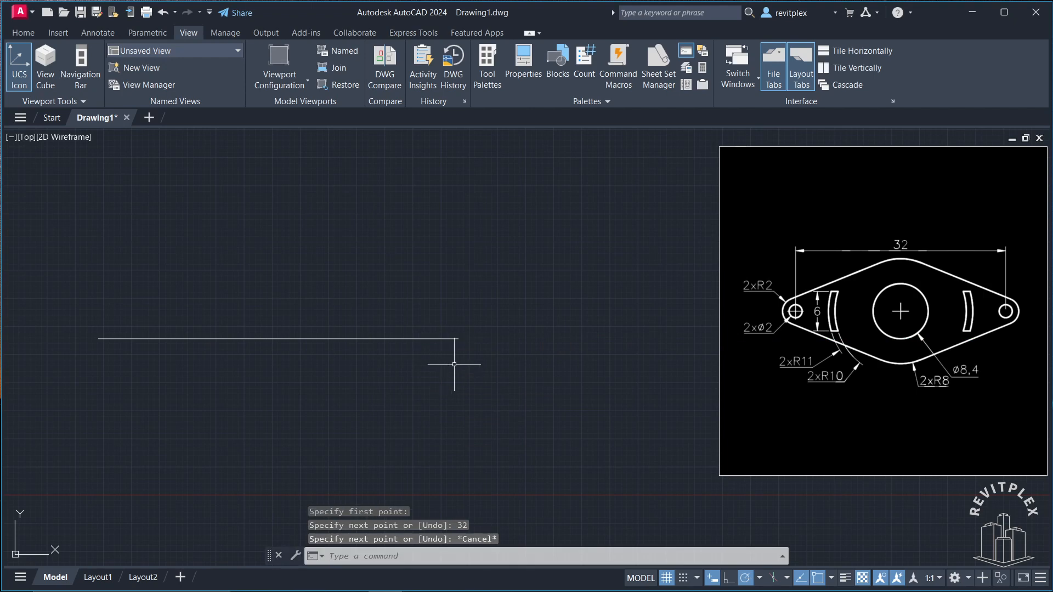
# - Move the horizontal 32-unit line a short distance to the right, using its right endpoint as the base point
pyautogui.click(447, 356)
pyautogui.click(374, 292)
pyautogui.write('m')
pyautogui.press('Return')
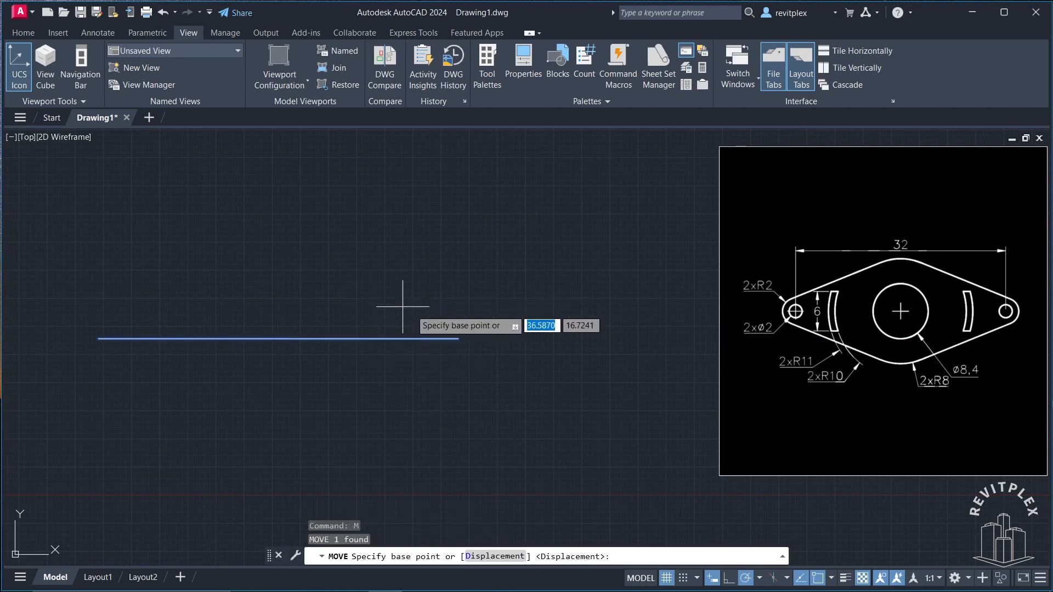
pyautogui.click(459, 338)
pyautogui.click(487, 339)
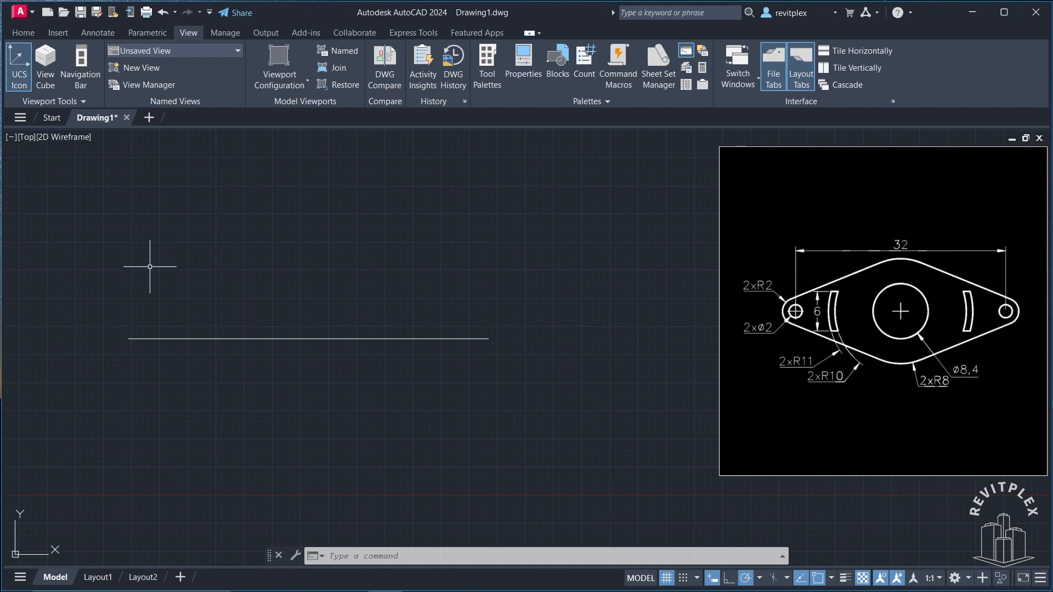
# - Draw a circle of radius 2 centred on the left endpoint of the horizontal line
pyautogui.write('c')
pyautogui.press('Return')
pyautogui.click(128, 338)
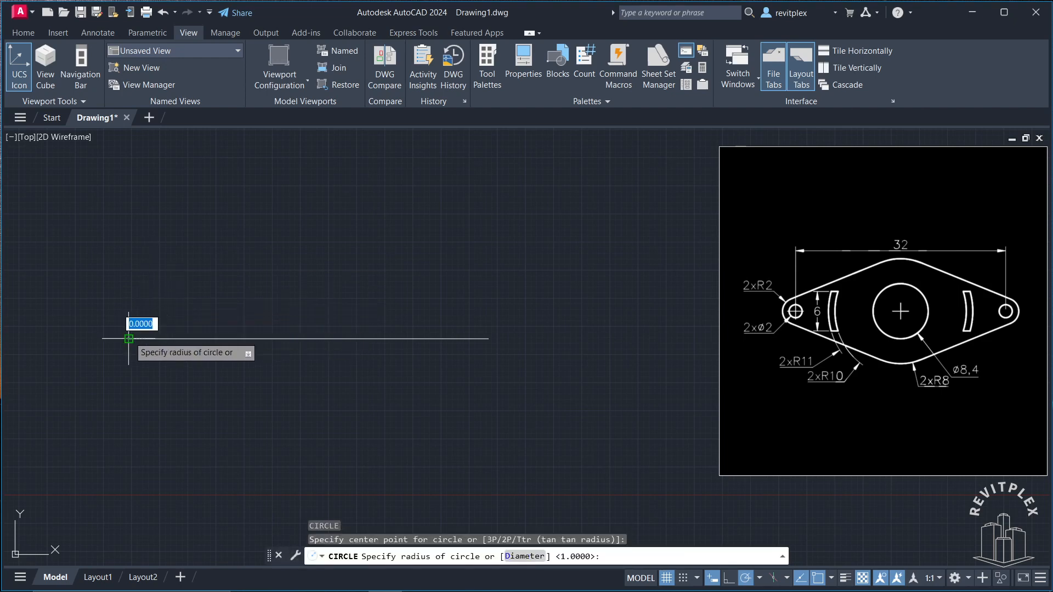
pyautogui.write('2')
pyautogui.press('Return')
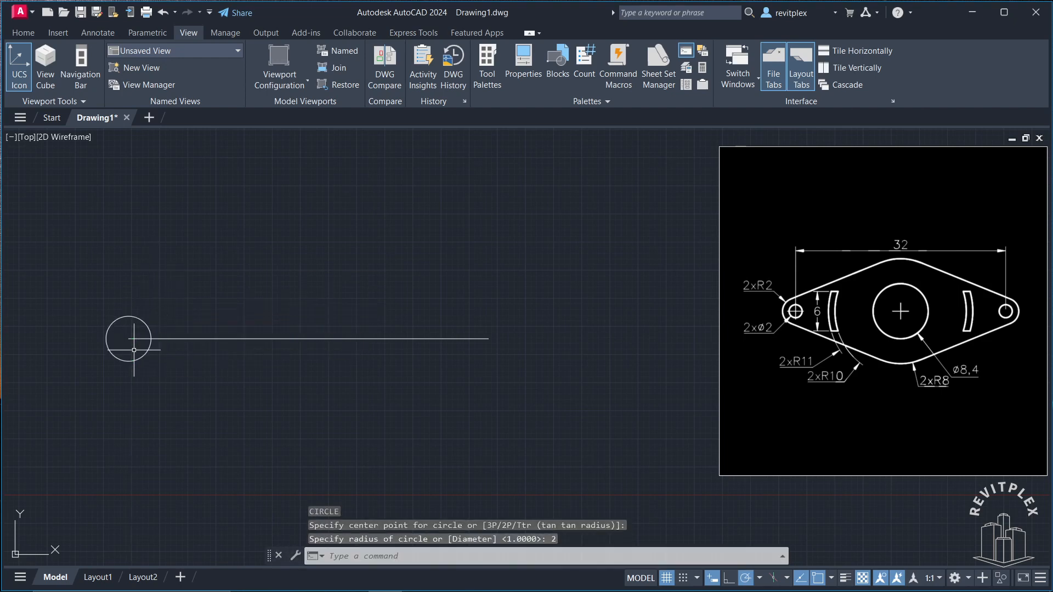
# - Draw a concentric circle of radius 1 at the left endpoint of the line
pyautogui.press('Return')
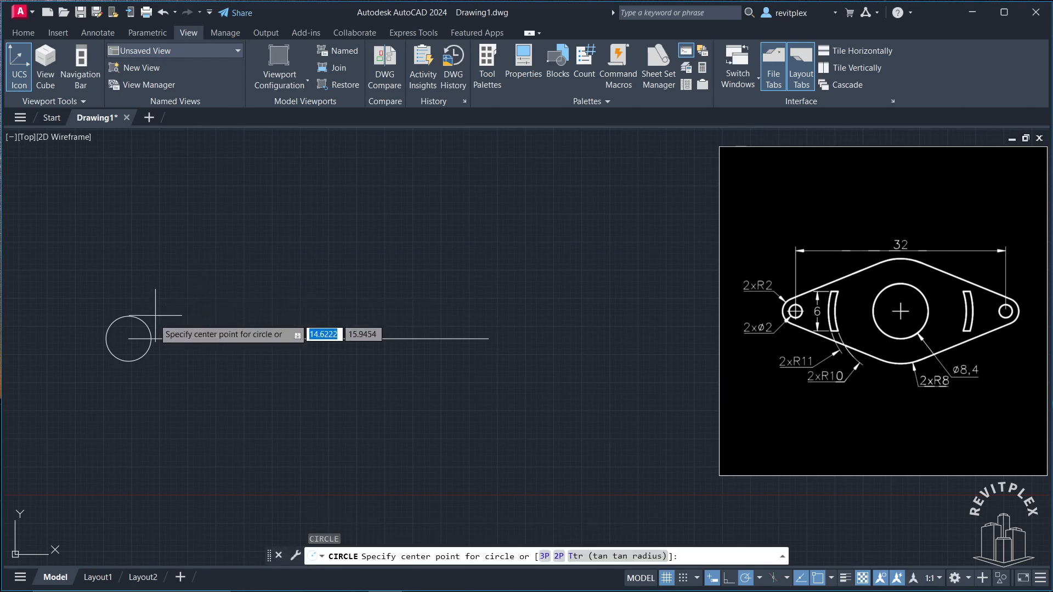
pyautogui.click(128, 339)
pyautogui.write('1')
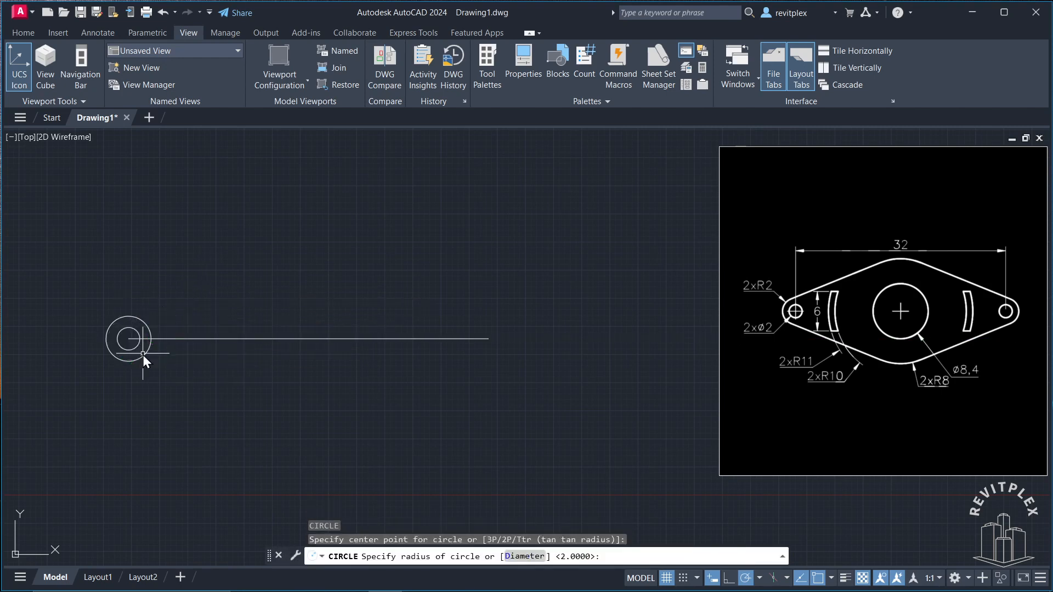
pyautogui.press('Return')
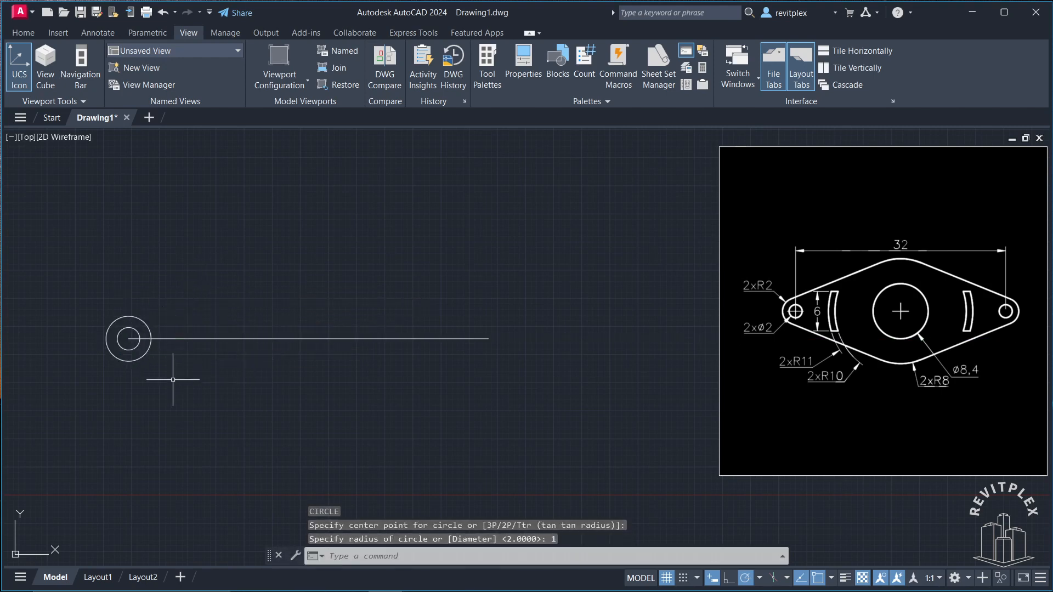
# - Copy the two concentric circles from the left endpoint of the line to its right endpoint
pyautogui.click(98, 309)
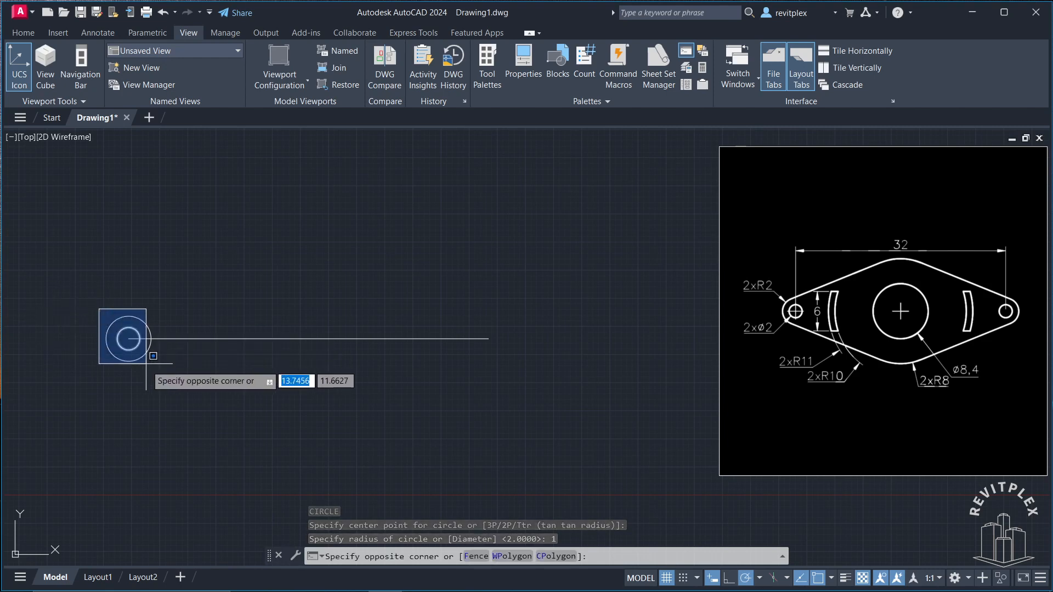
pyautogui.click(154, 373)
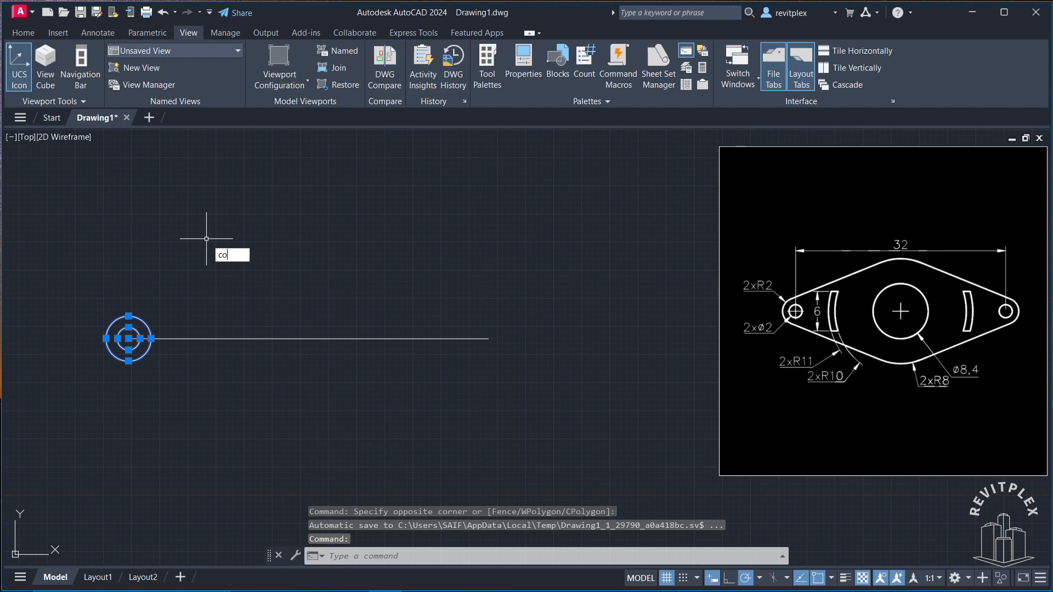
pyautogui.press('Return')
pyautogui.click(129, 339)
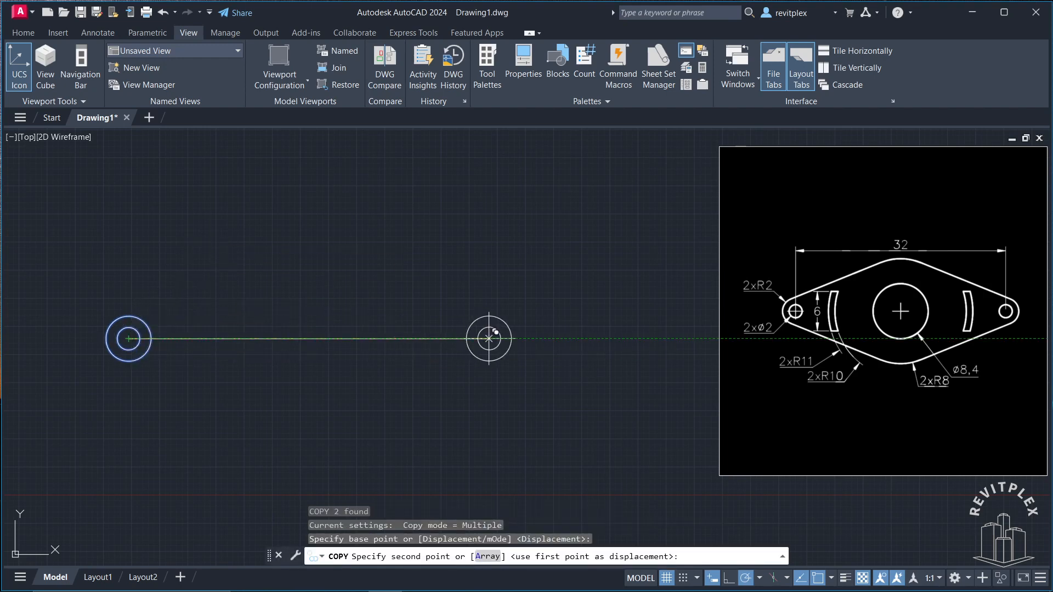
pyautogui.click(489, 338)
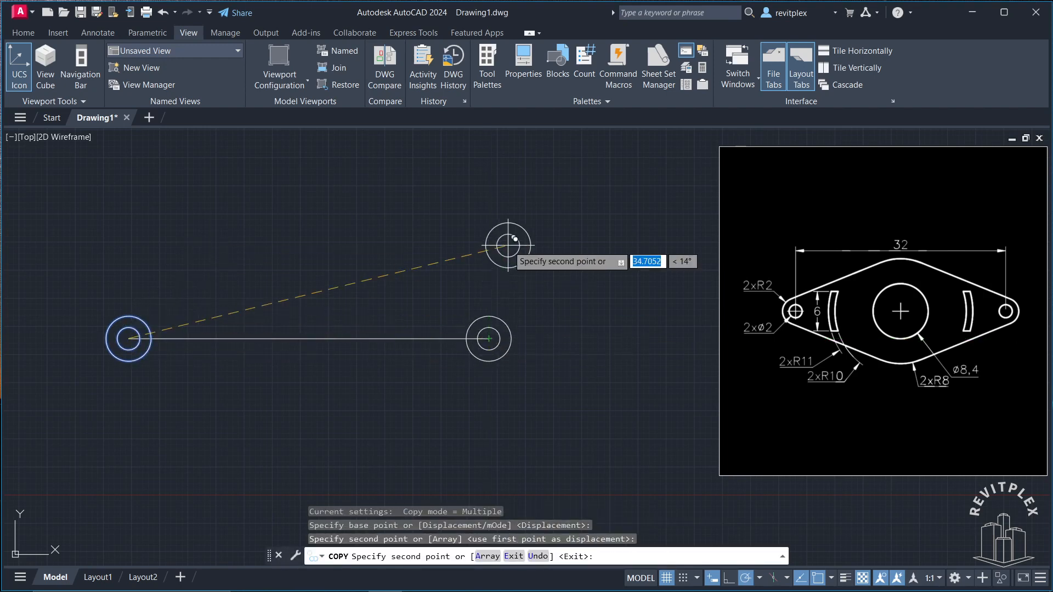
pyautogui.press('Escape')
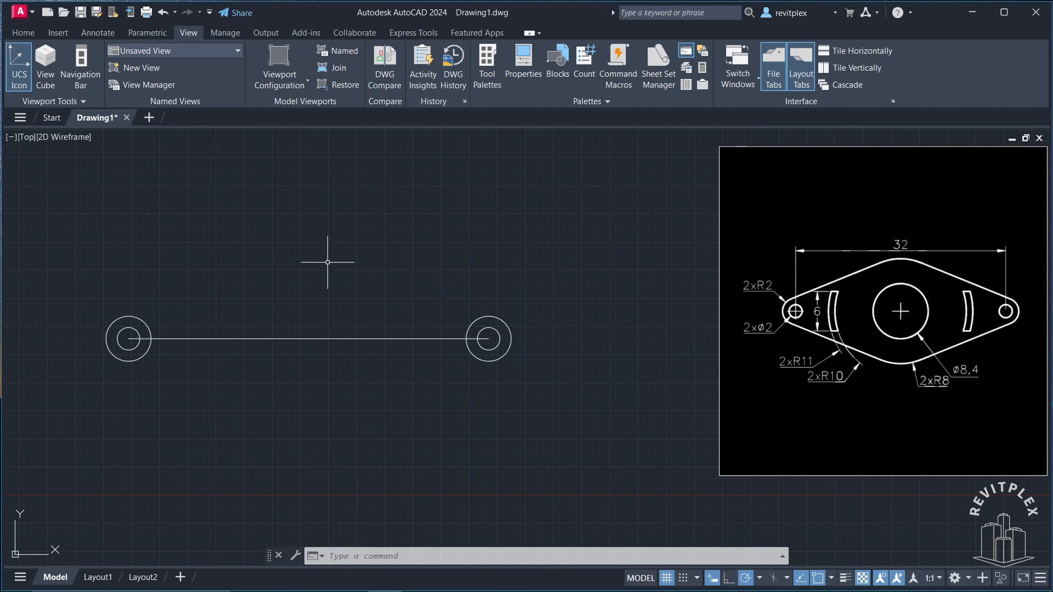
pyautogui.write('co')
pyautogui.press('Return')
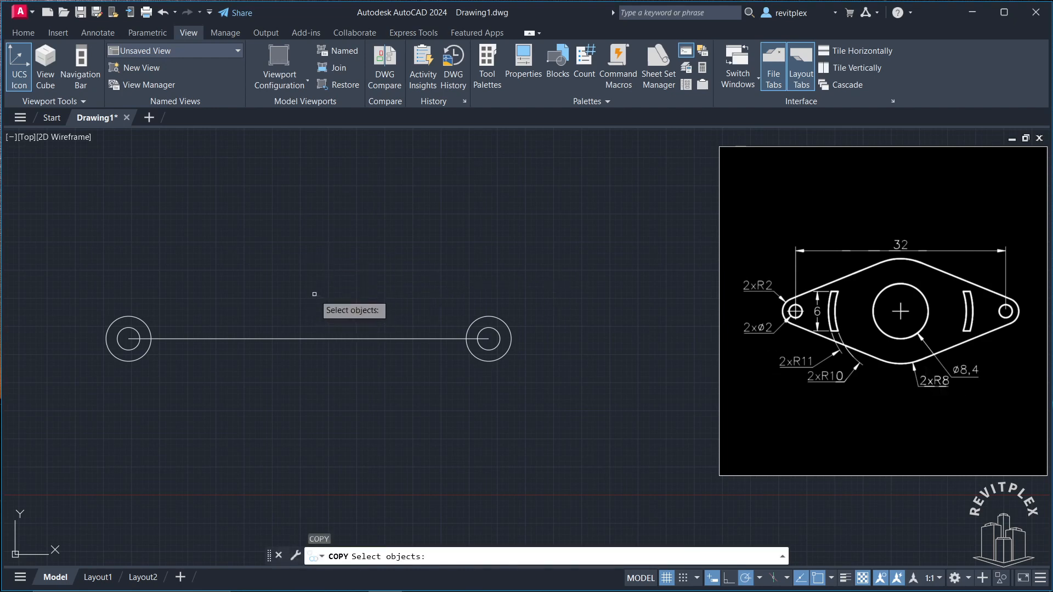
pyautogui.press('Escape')
pyautogui.press('Escape')
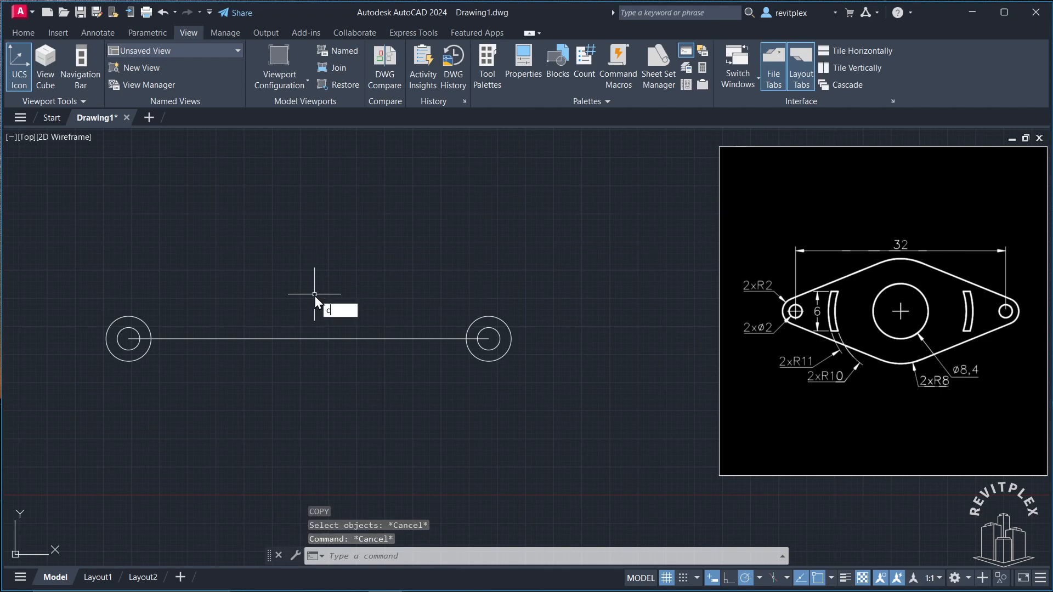
# - Draw a circle of radius 8 centred on the midpoint of the horizontal line
pyautogui.write('c')
pyautogui.press('Return')
pyautogui.click(308, 338)
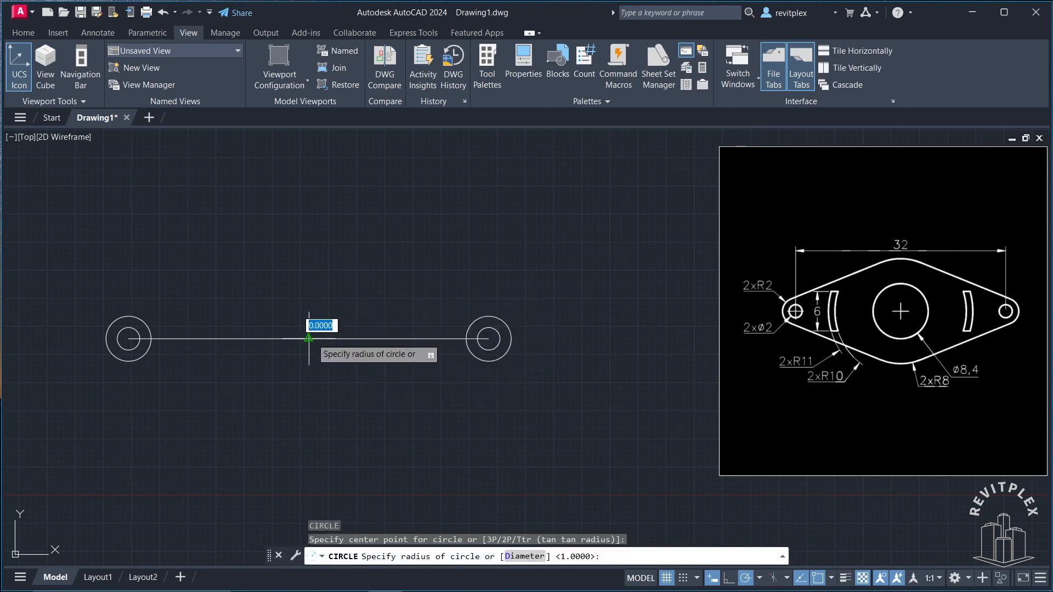
pyautogui.write('8')
pyautogui.press('Return')
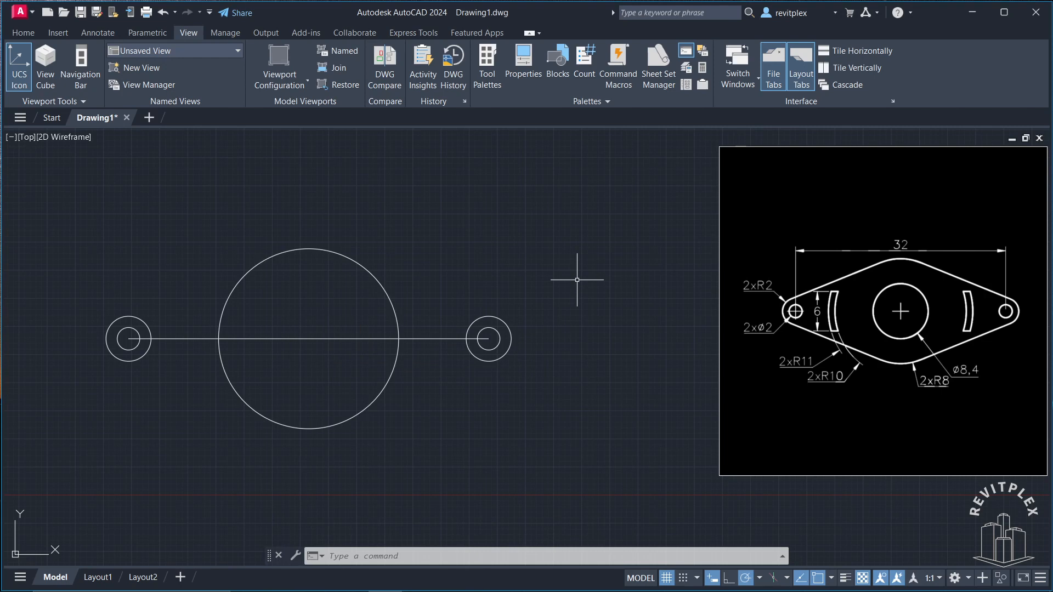
# - Draw a concentric circle of radius 4.2 inside the large middle circle and delete the horizontal line
pyautogui.write('c')
pyautogui.press('Return')
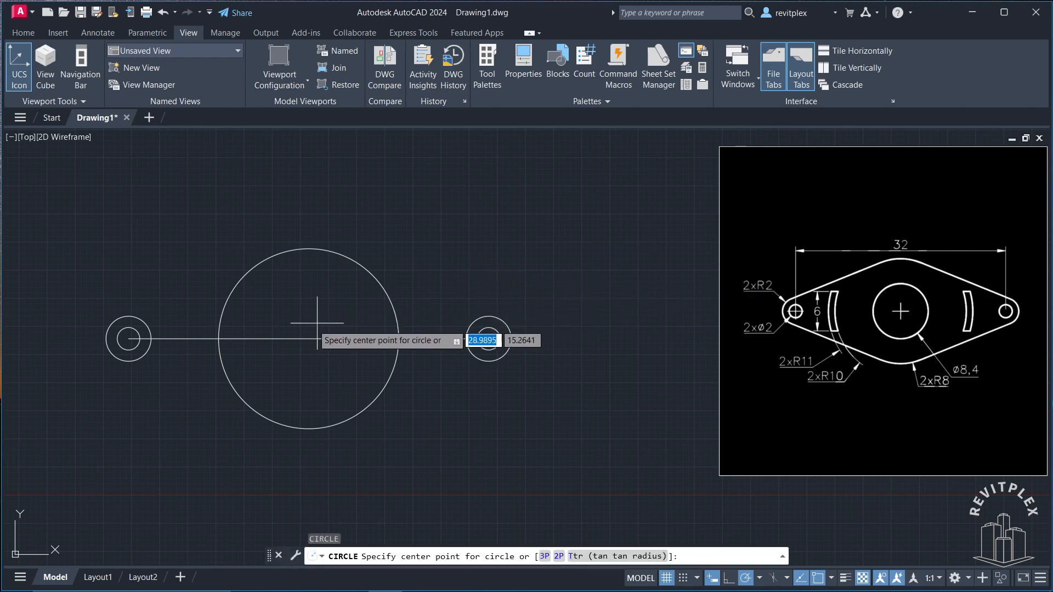
pyautogui.click(308, 339)
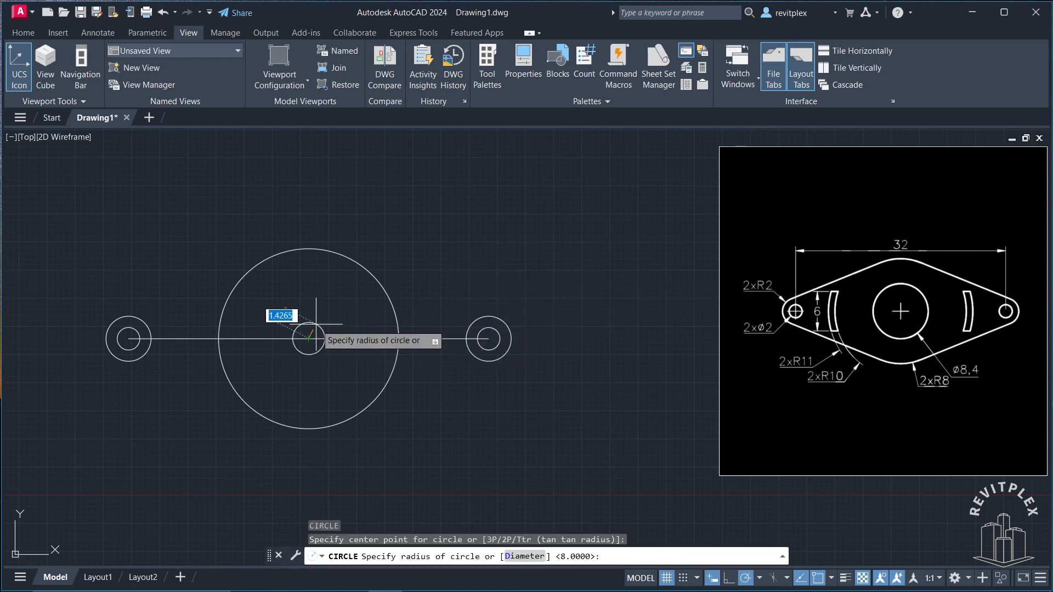
pyautogui.press('Return')
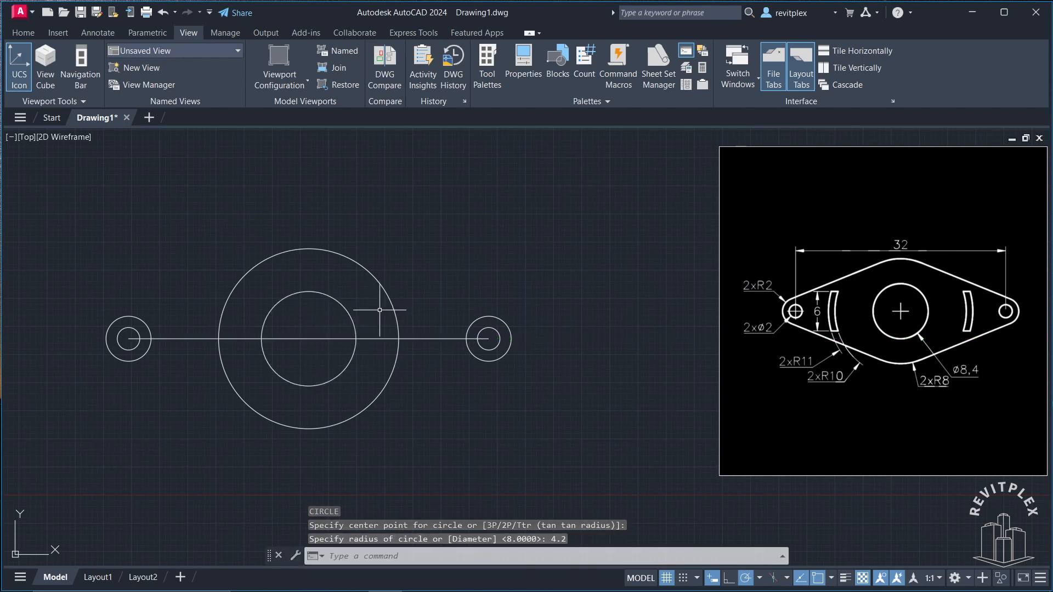
pyautogui.click(425, 338)
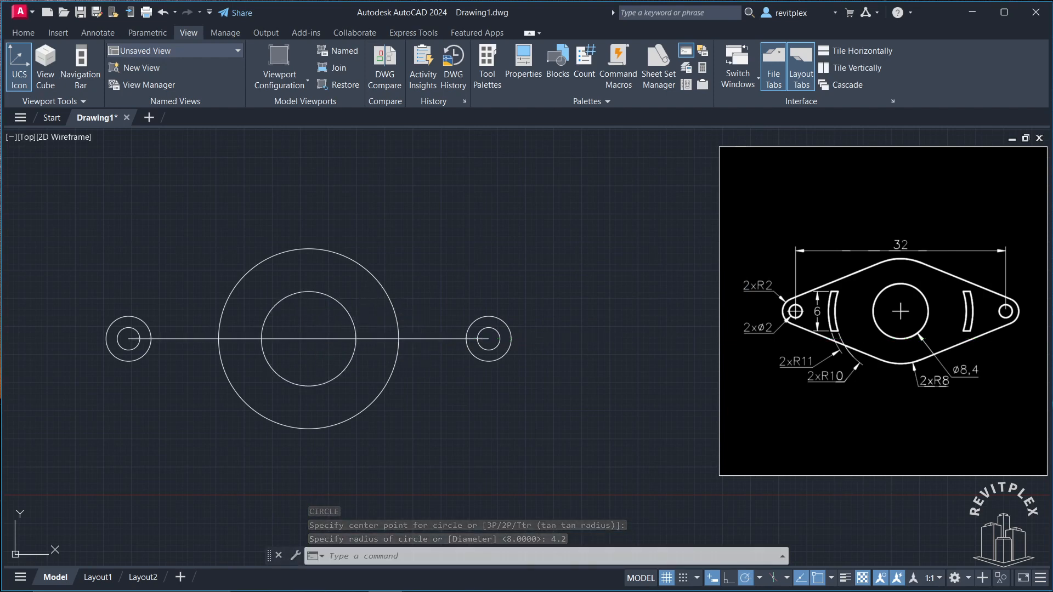
pyautogui.press('Delete')
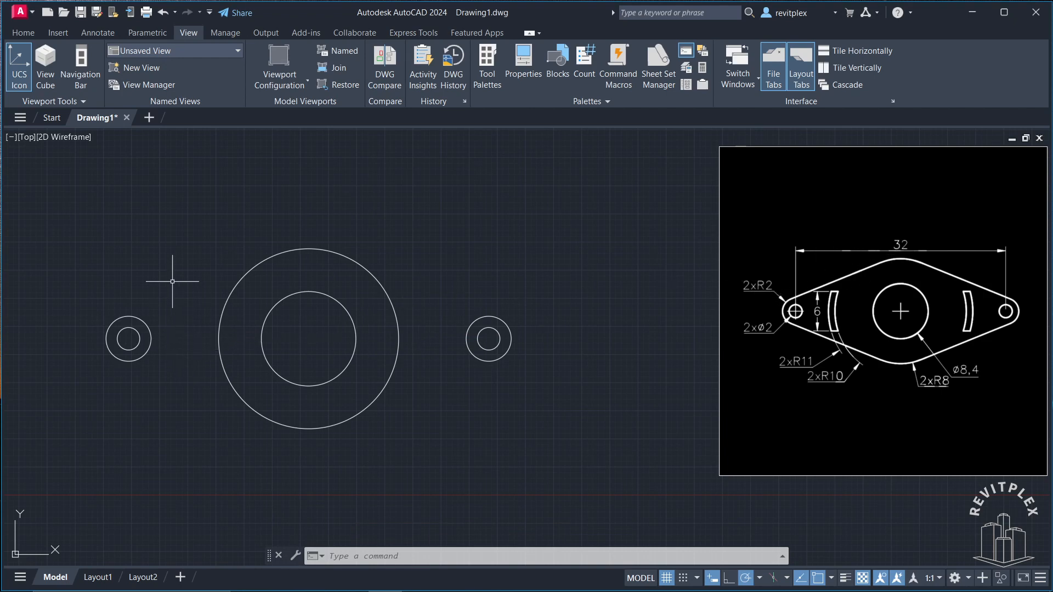
# - Draw a line tangent to the upper side of the left outer circle and the upper left of the large middle circle
pyautogui.write('l')
pyautogui.press('Return')
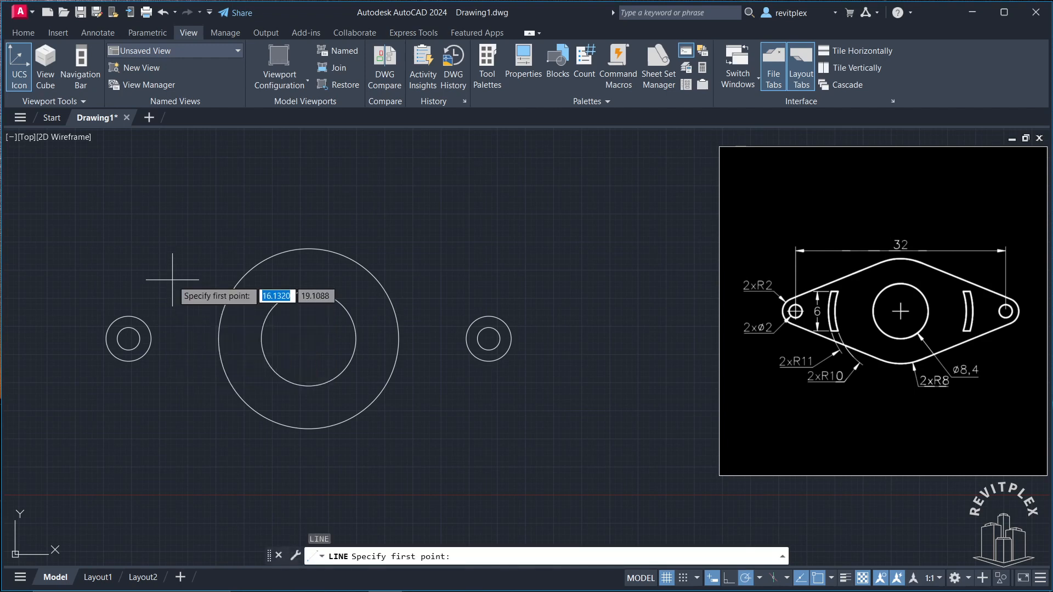
pyautogui.press('F8')
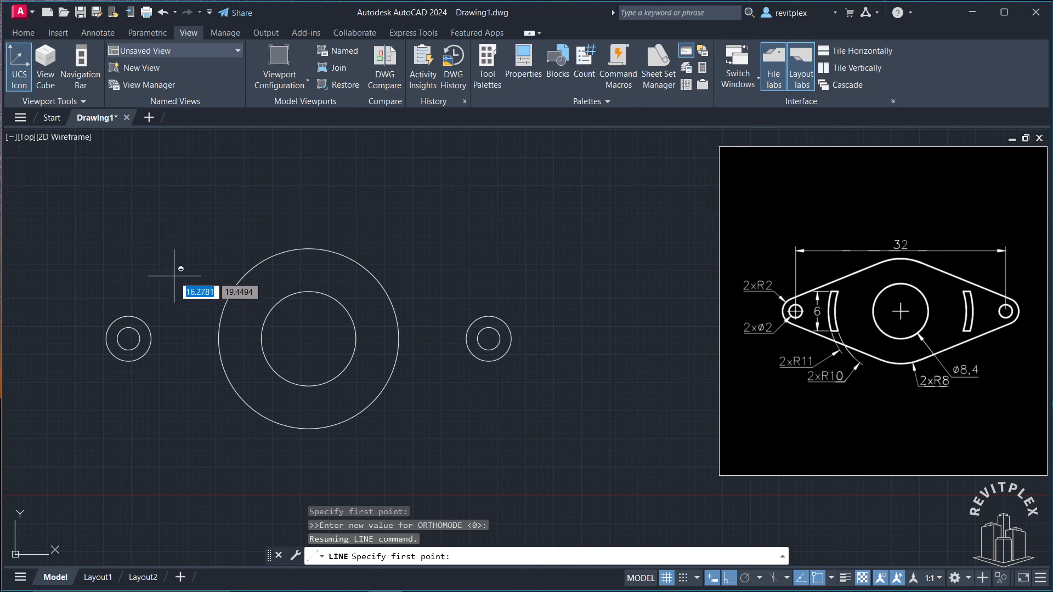
pyautogui.keyDown('shift'); pyautogui.rightClick(175, 276); pyautogui.keyUp('shift')
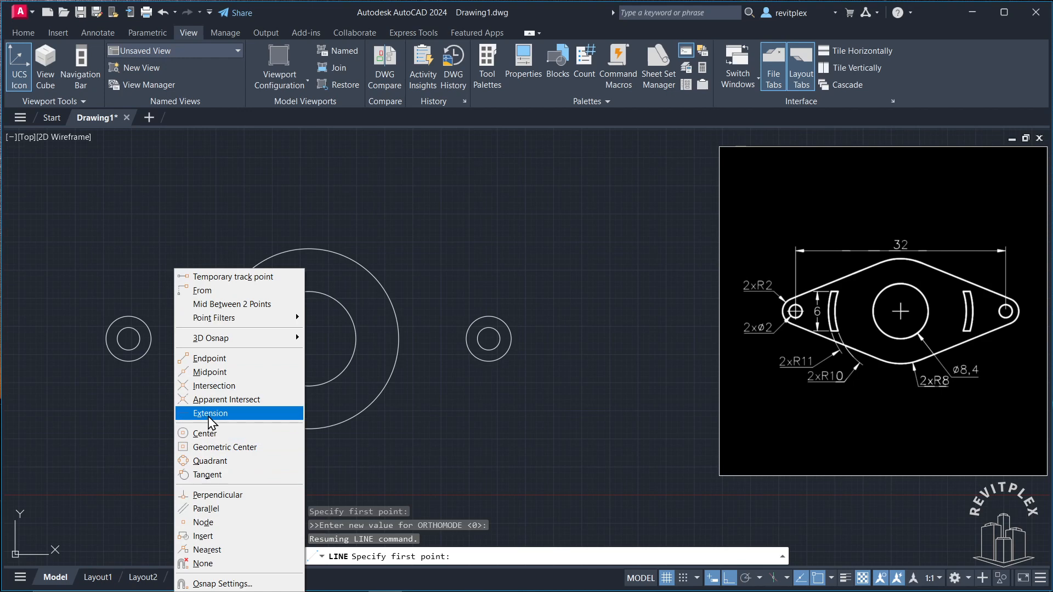
pyautogui.click(209, 474)
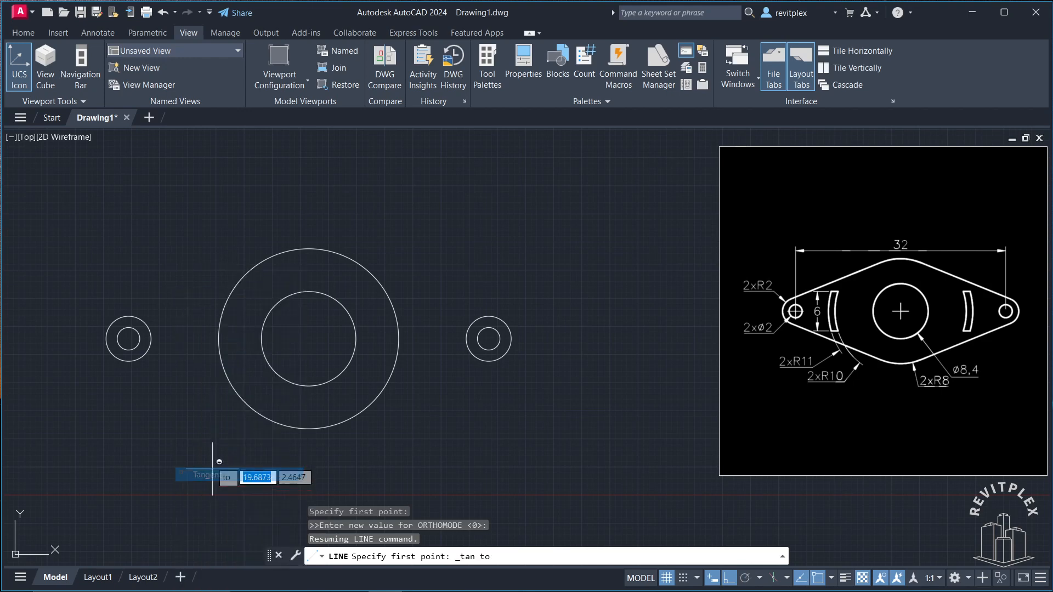
pyautogui.click(127, 315)
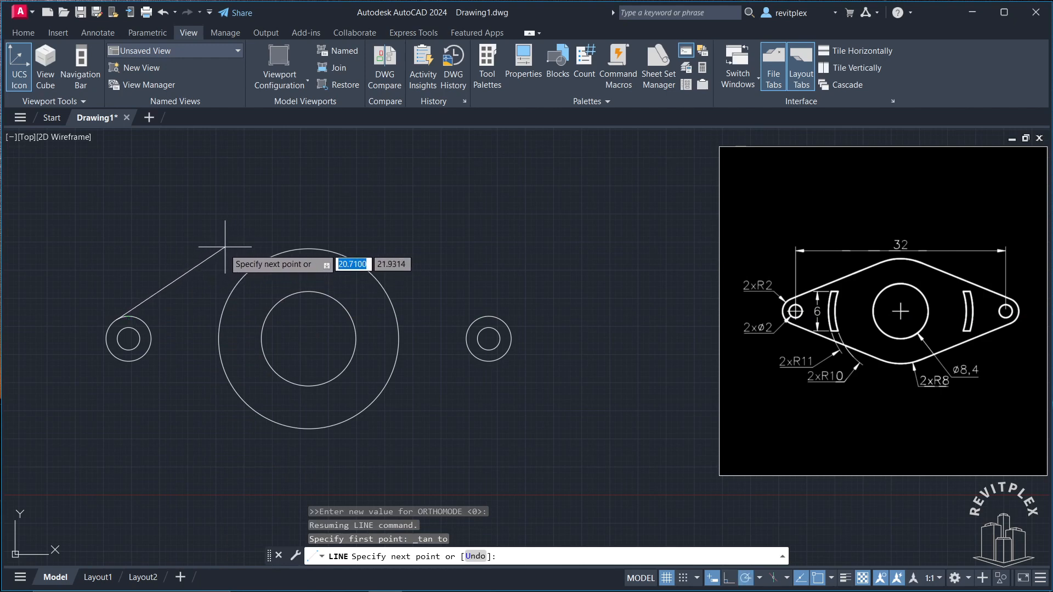
pyautogui.press('F8')
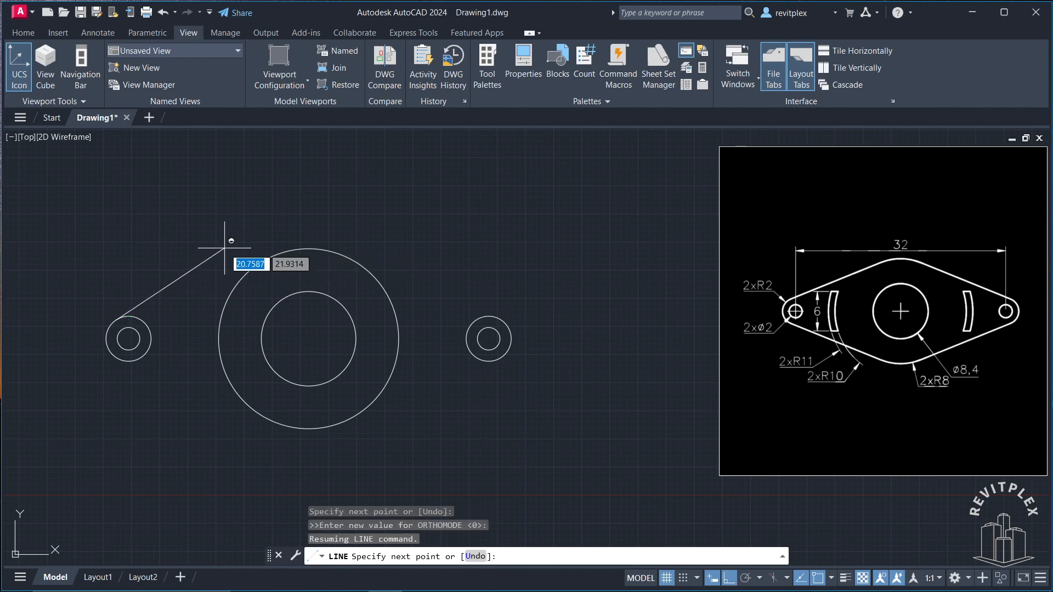
pyautogui.keyDown('shift'); pyautogui.rightClick(224, 248); pyautogui.keyUp('shift')
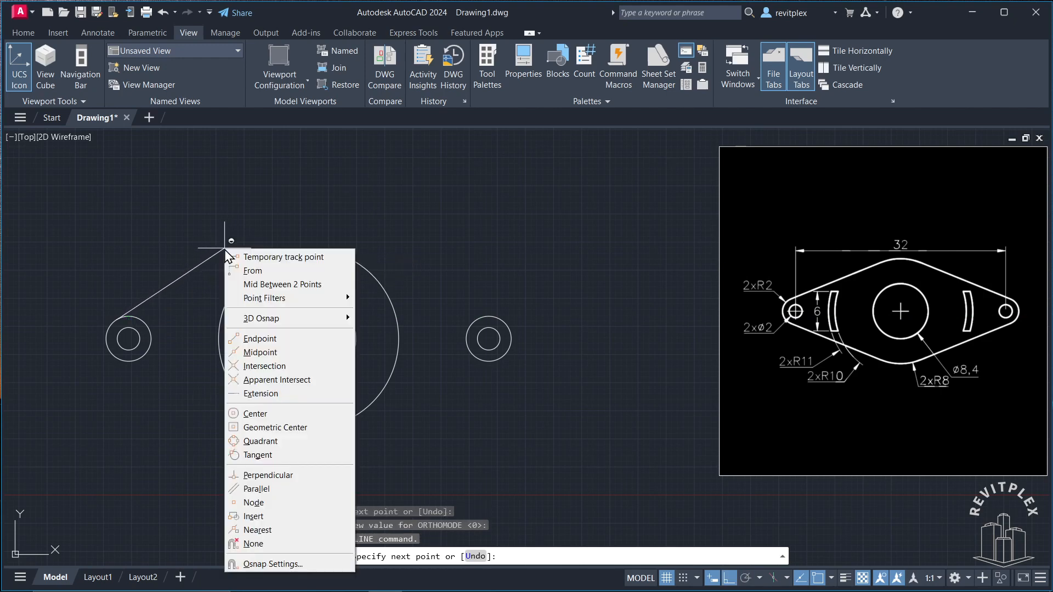
pyautogui.click(260, 456)
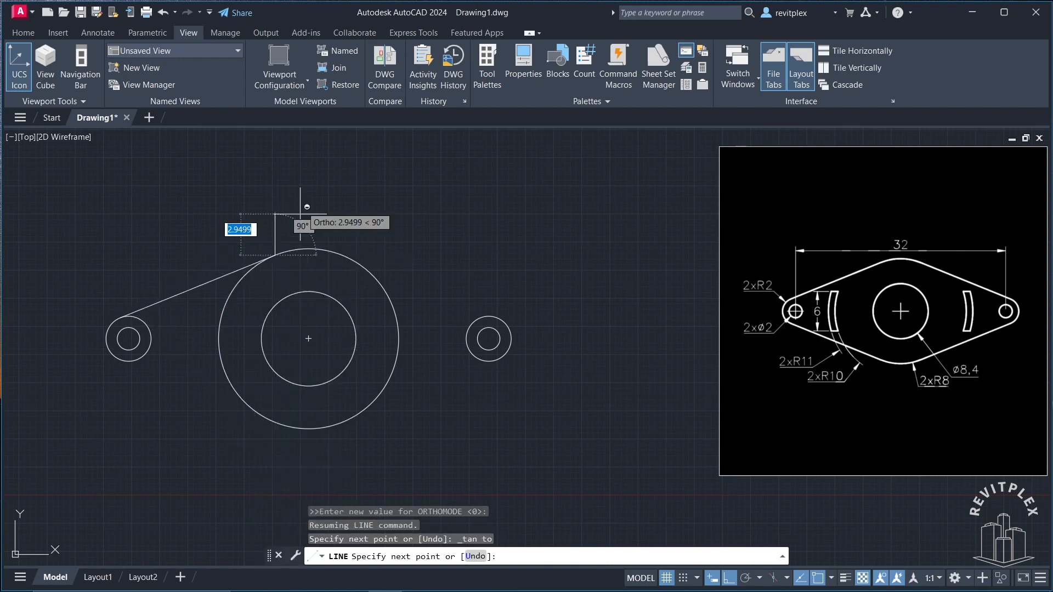
pyautogui.press('F10')
pyautogui.press('Escape')
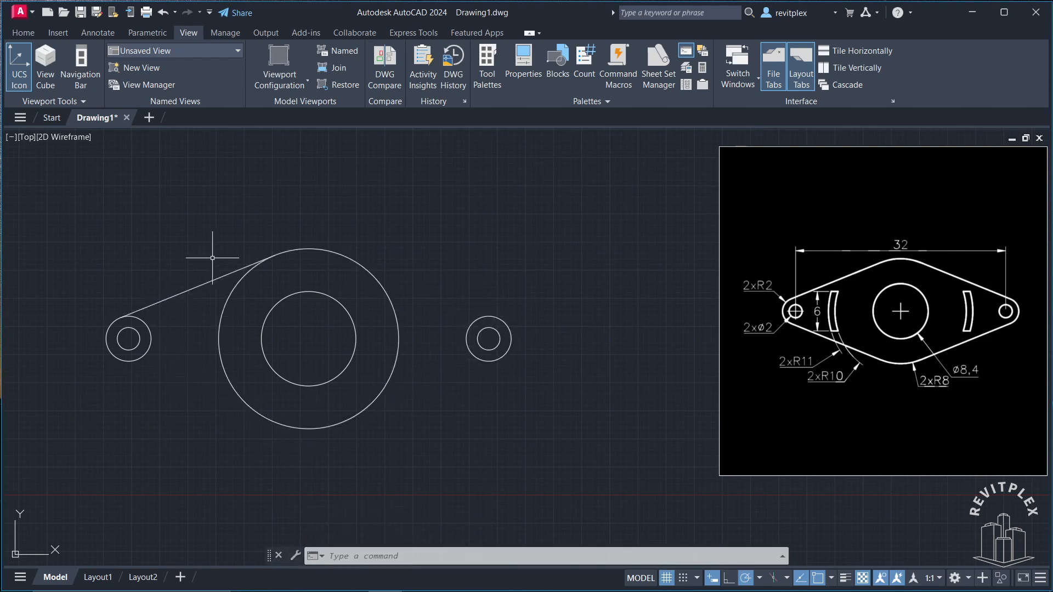
# - Mirror the upper-left tangent line about the vertical axis through the central bore's centre, keeping the original line
pyautogui.click(204, 295)
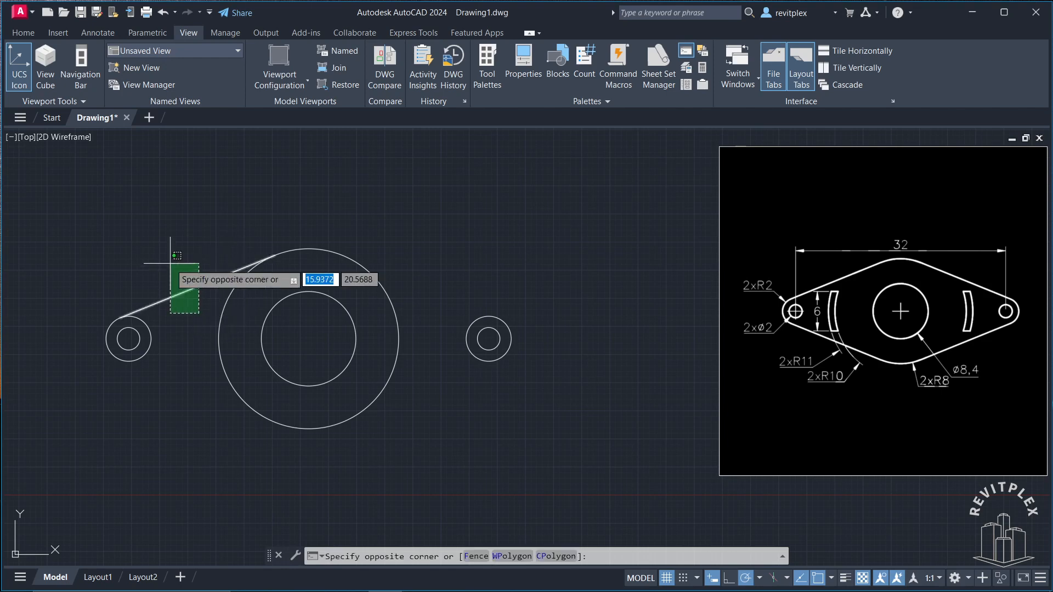
pyautogui.click(170, 264)
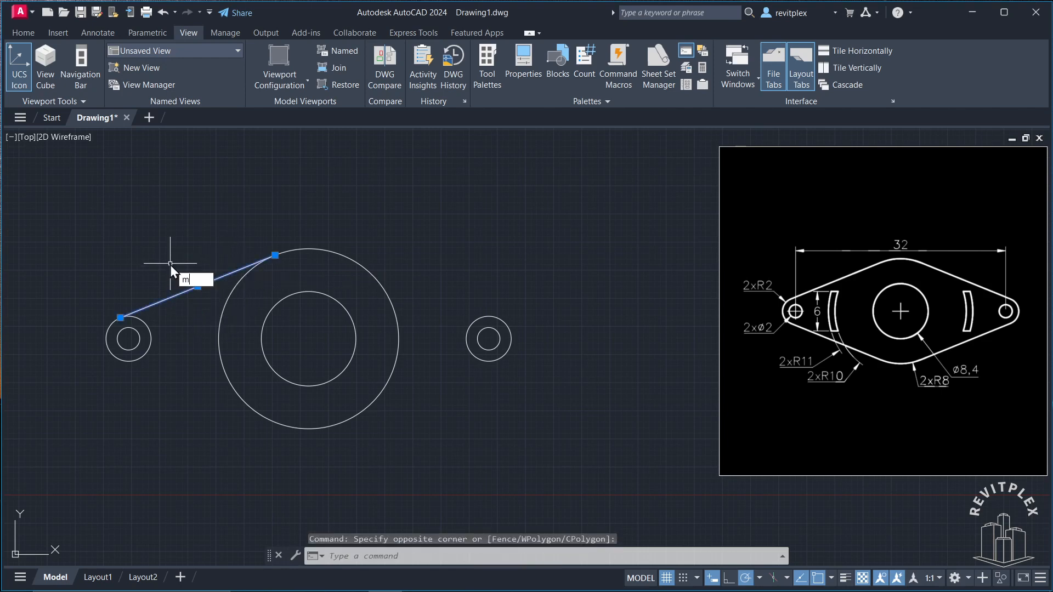
pyautogui.write('mi')
pyautogui.press('Return')
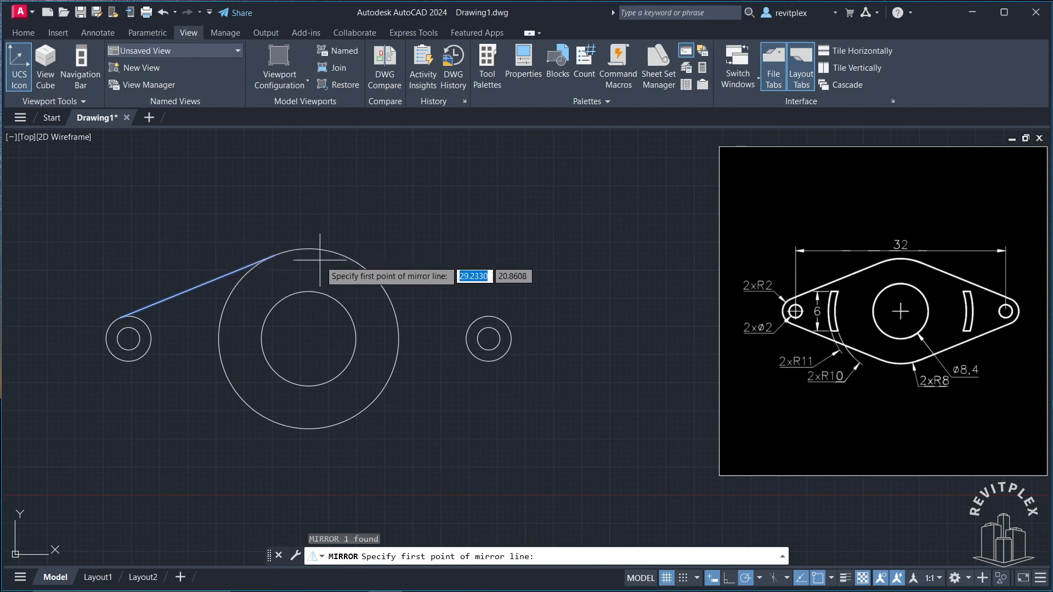
pyautogui.click(309, 339)
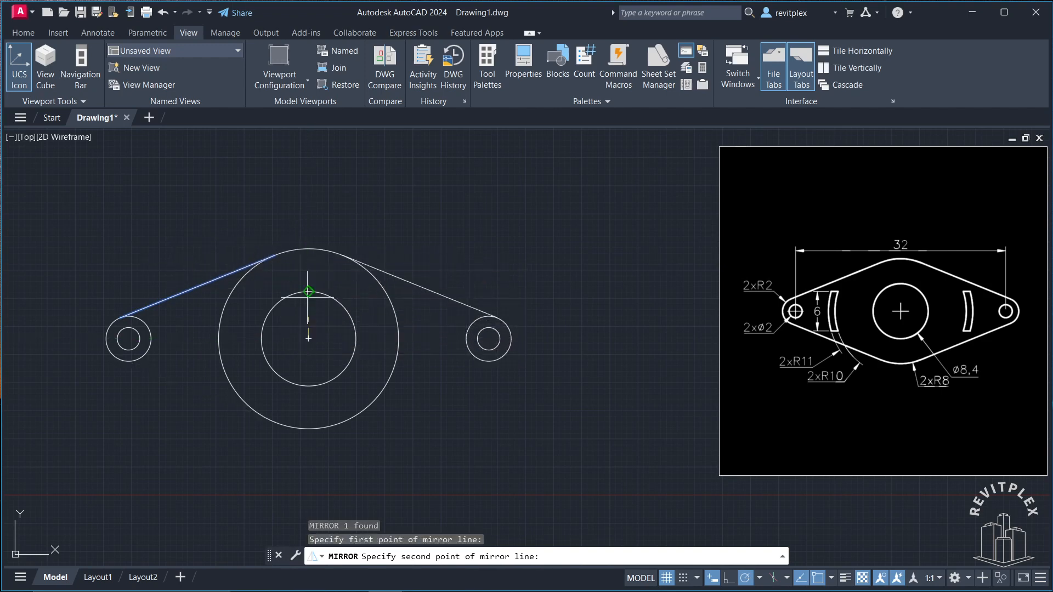
pyautogui.click(309, 249)
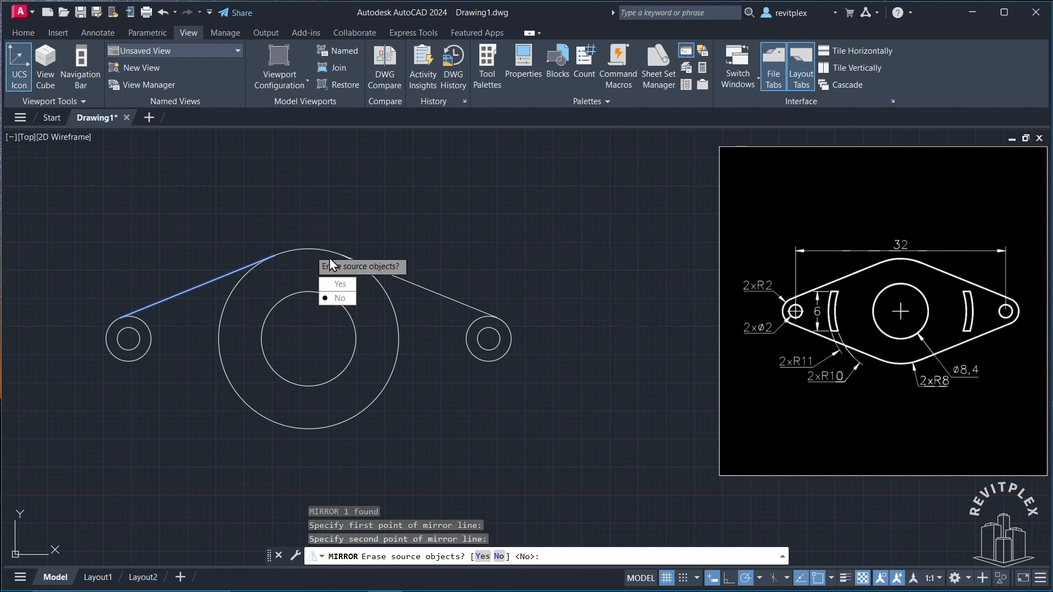
pyautogui.click(340, 298)
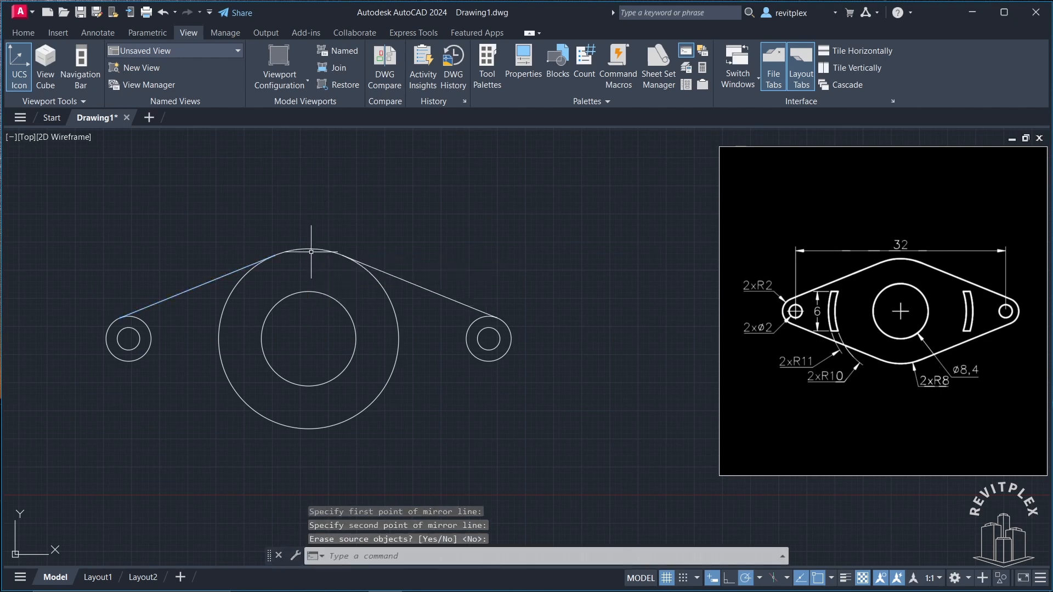
# - Mirror both upper tangent lines about the horizontal axis through the two end-hole centres, keeping the originals
pyautogui.click(421, 291)
pyautogui.click(400, 262)
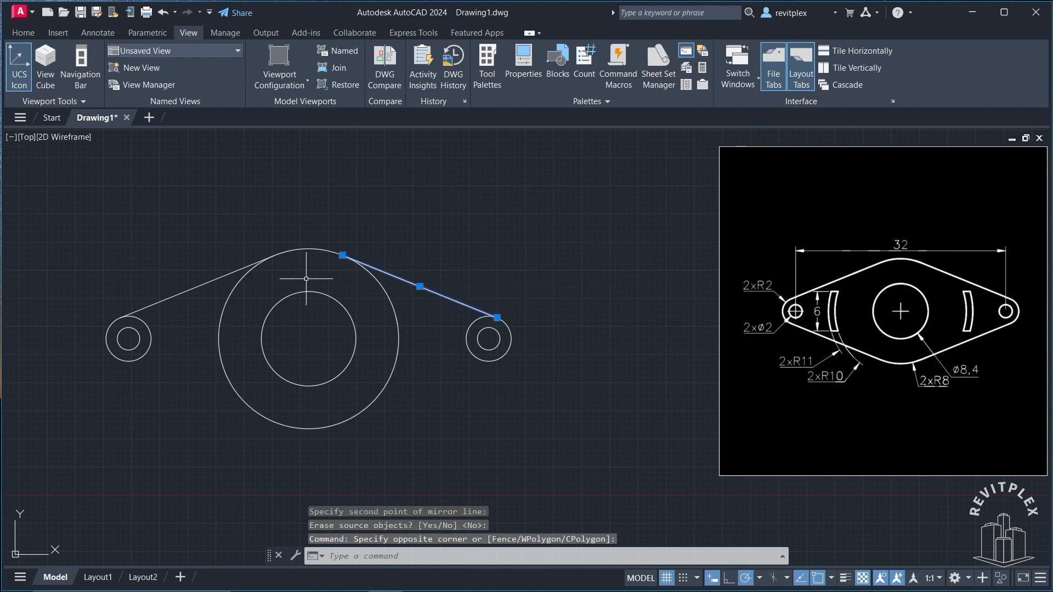
pyautogui.click(193, 303)
pyautogui.click(160, 258)
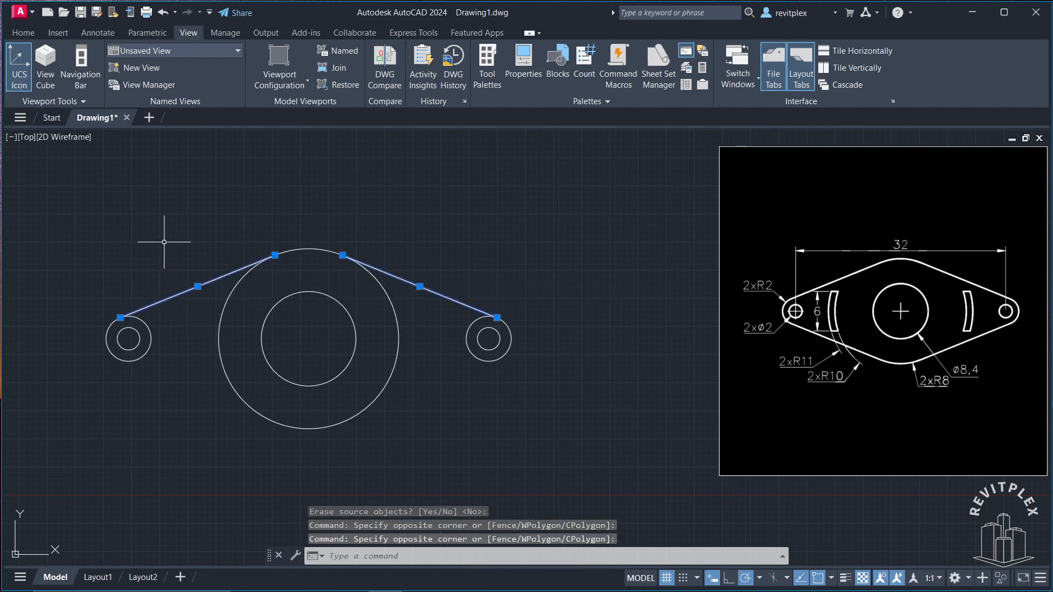
pyautogui.write('mi')
pyautogui.press('Return')
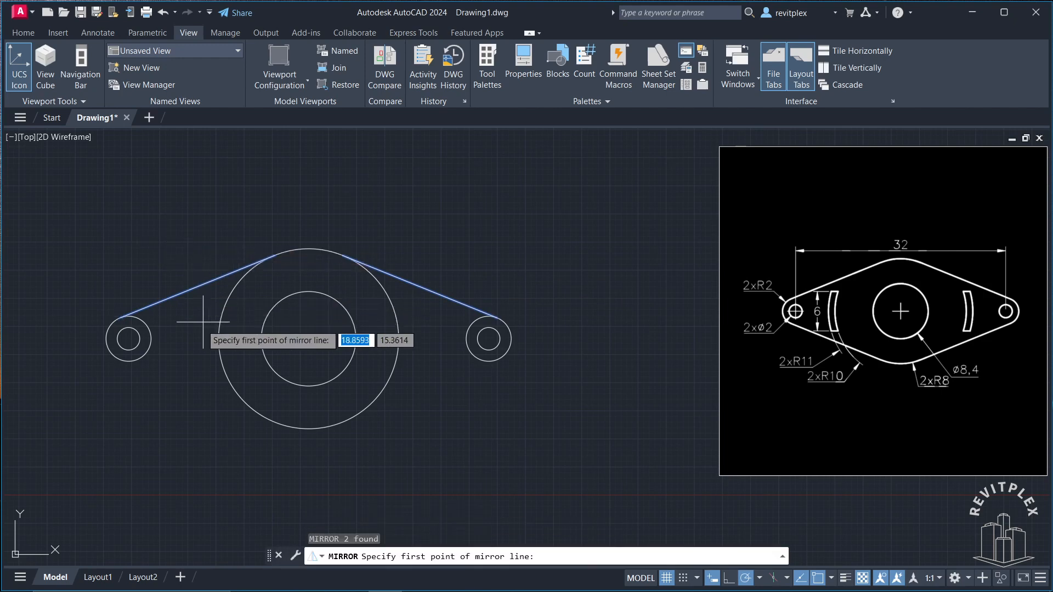
pyautogui.click(129, 339)
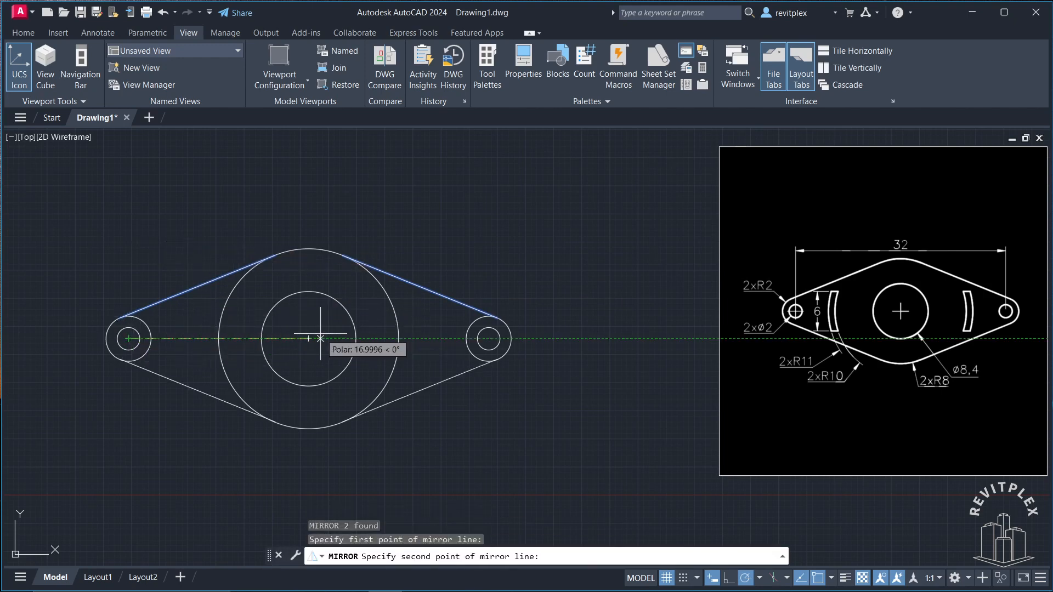
pyautogui.click(488, 338)
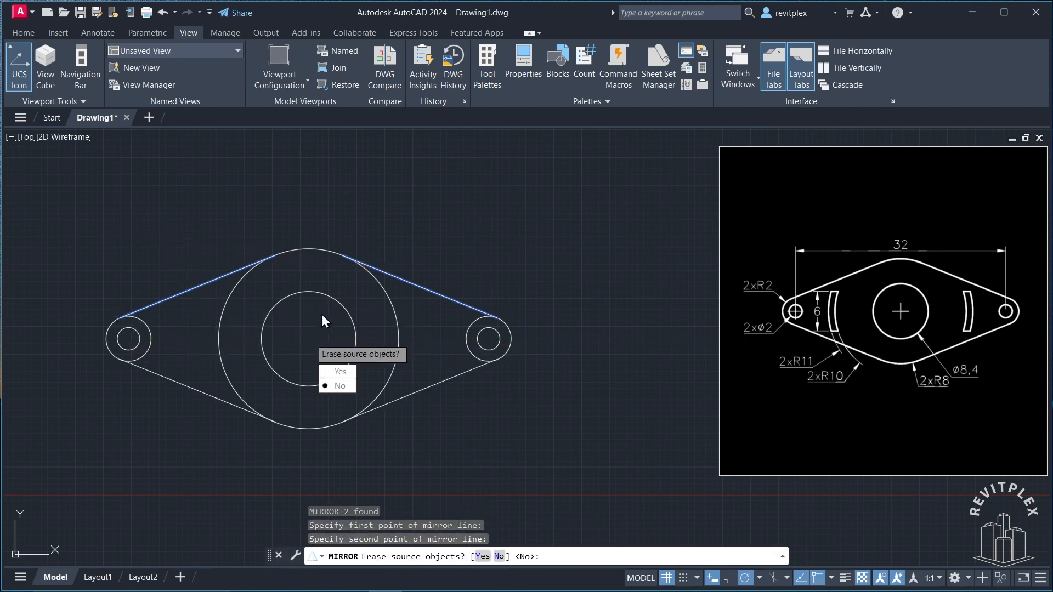
pyautogui.click(332, 386)
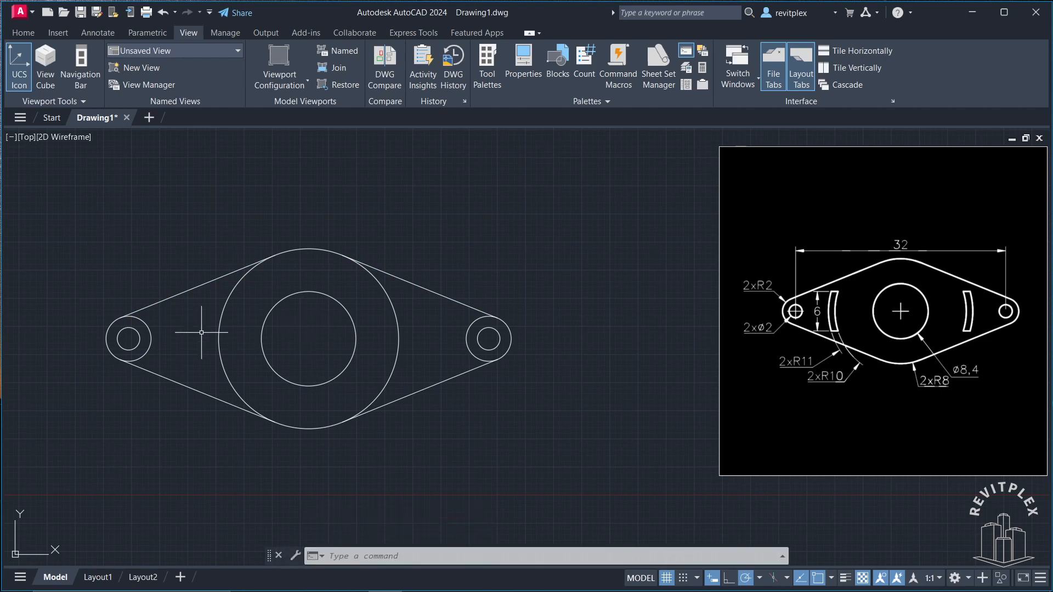
# - Trim away the inner arcs of both outer end circles and the side arcs of the large middle circle between the tangent lines
pyautogui.write('tr')
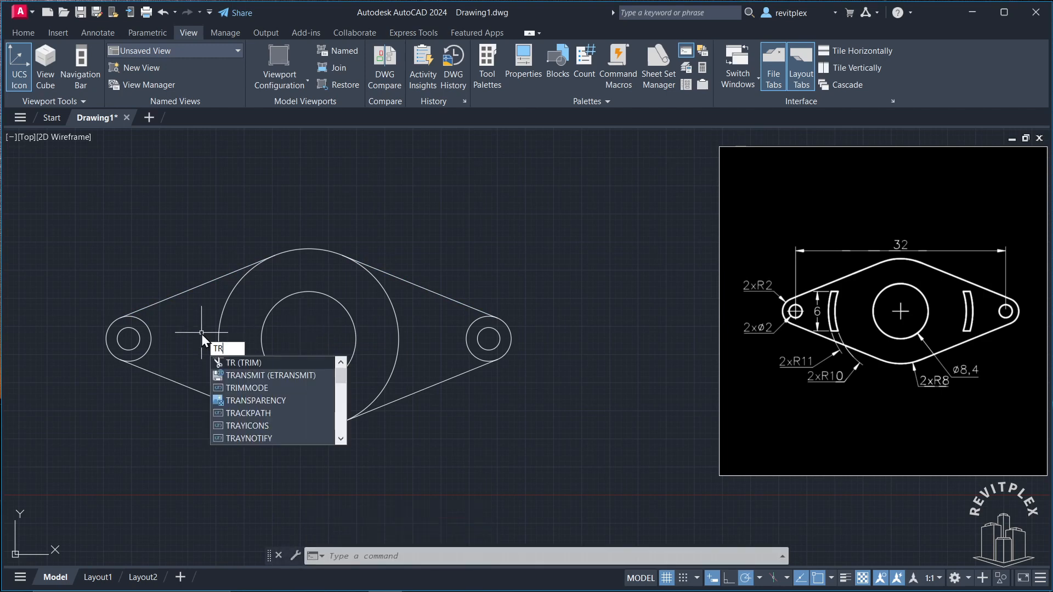
pyautogui.press('Return')
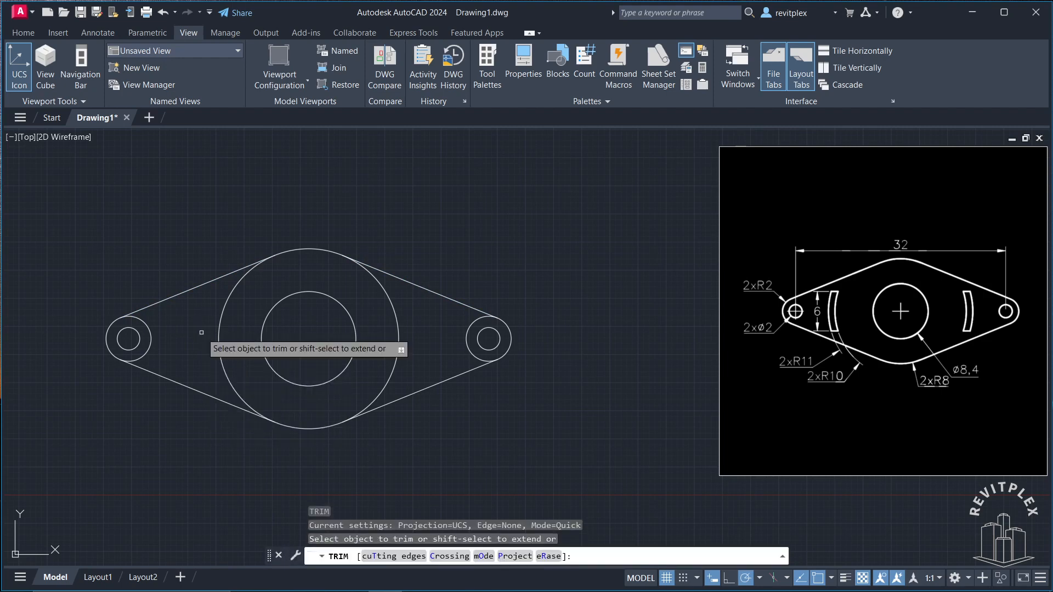
pyautogui.click(152, 336)
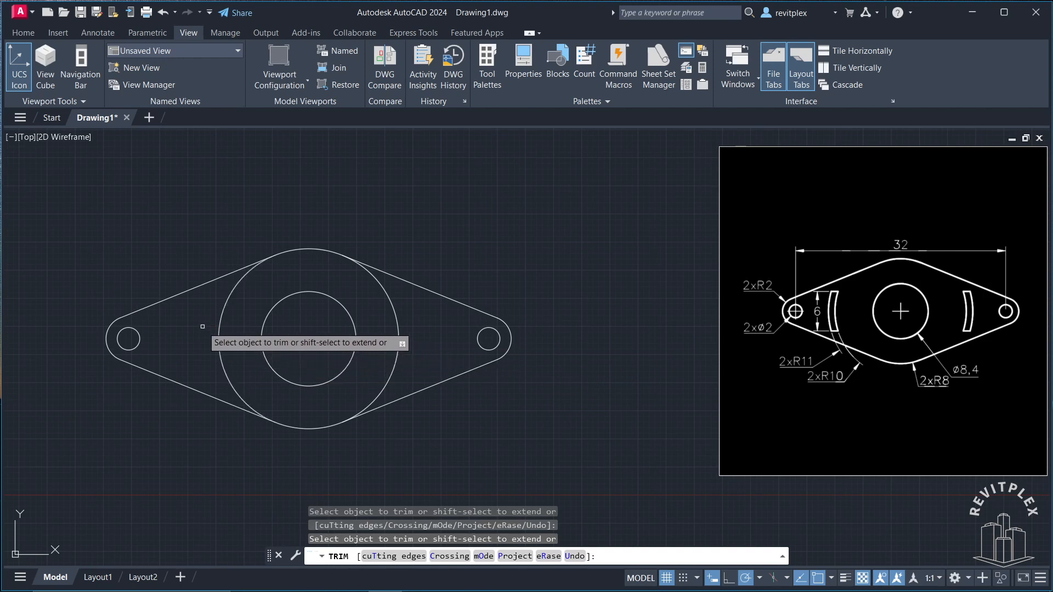
pyautogui.click(219, 323)
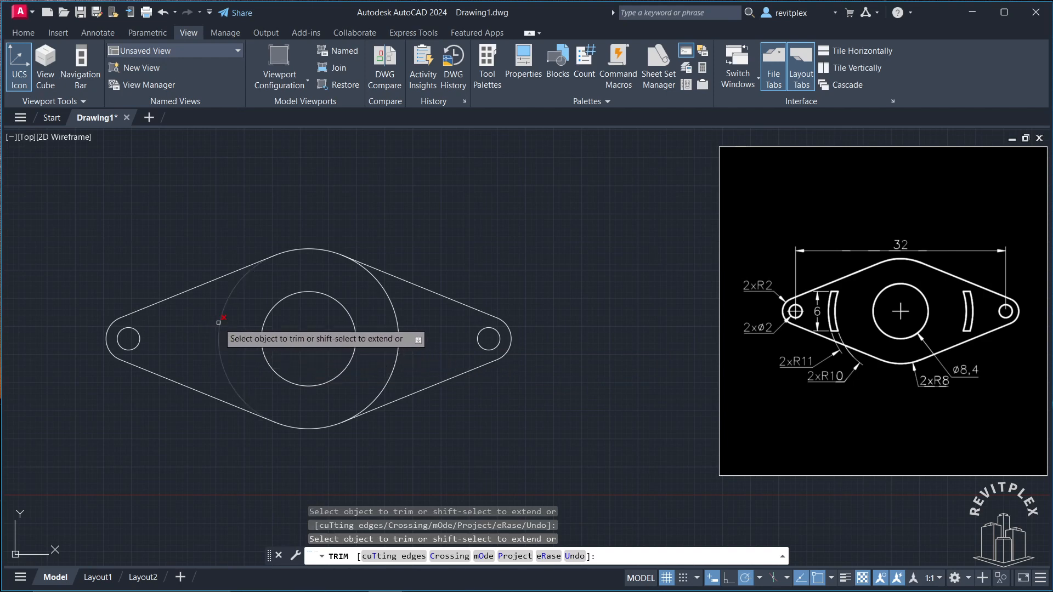
pyautogui.click(399, 346)
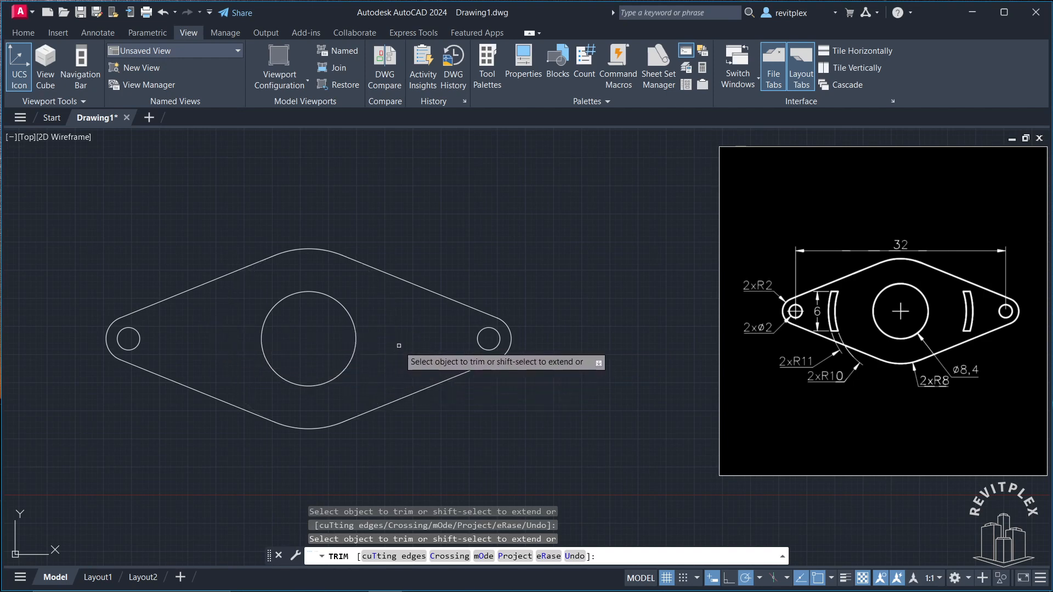
pyautogui.press('Escape')
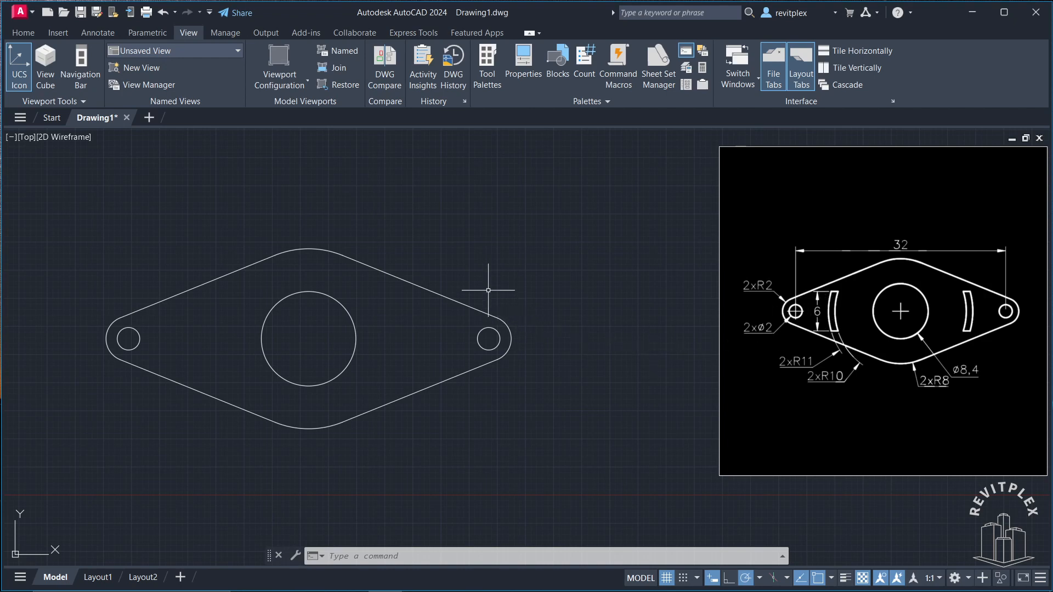
# - Draw two circles of radius 10 and 11 concentric with the central bore
pyautogui.press('Return')
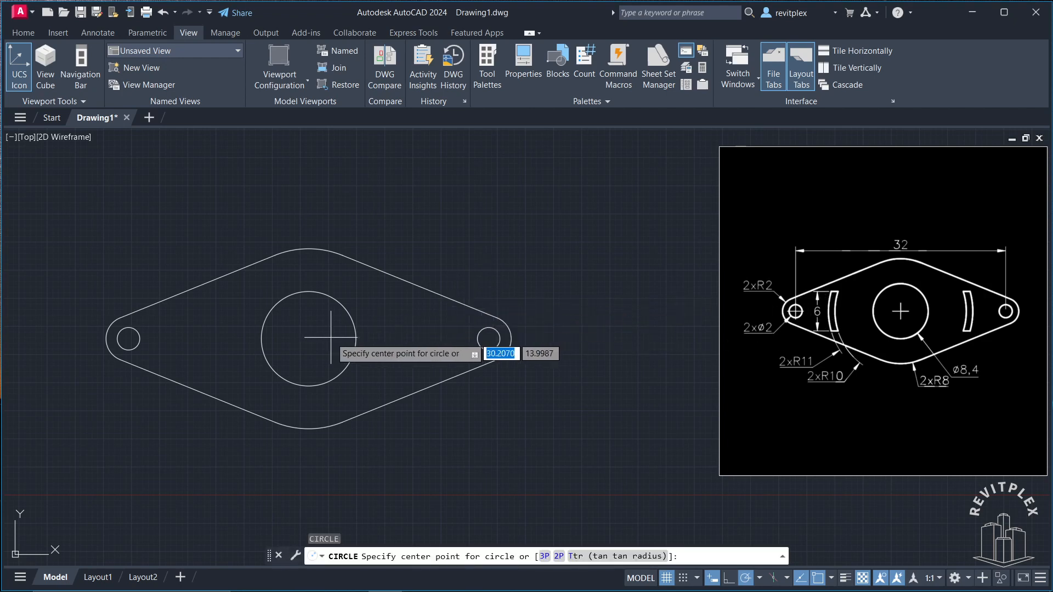
pyautogui.click(309, 339)
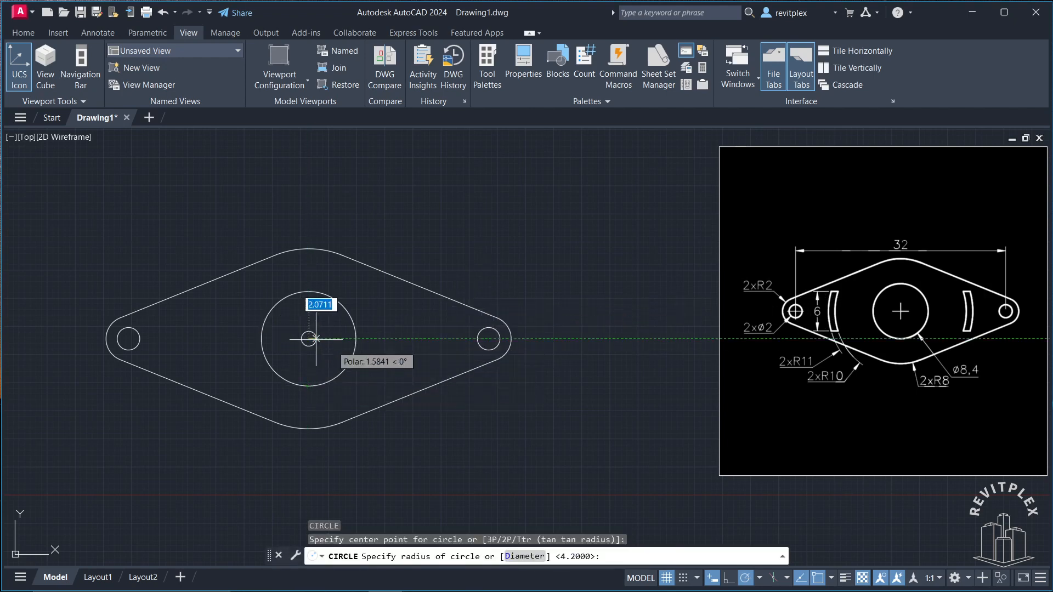
pyautogui.write('10')
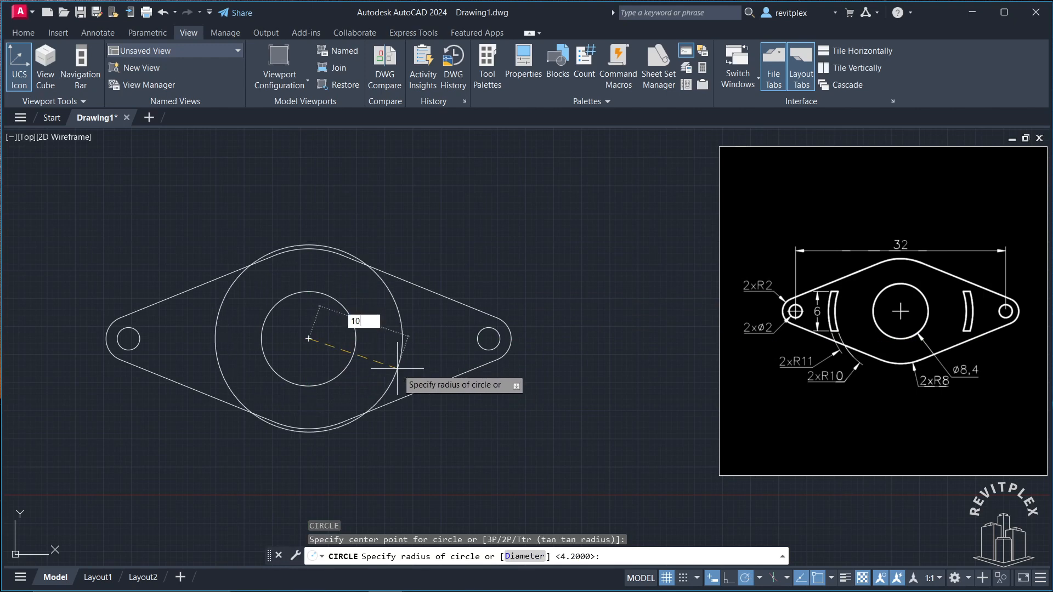
pyautogui.press('Return')
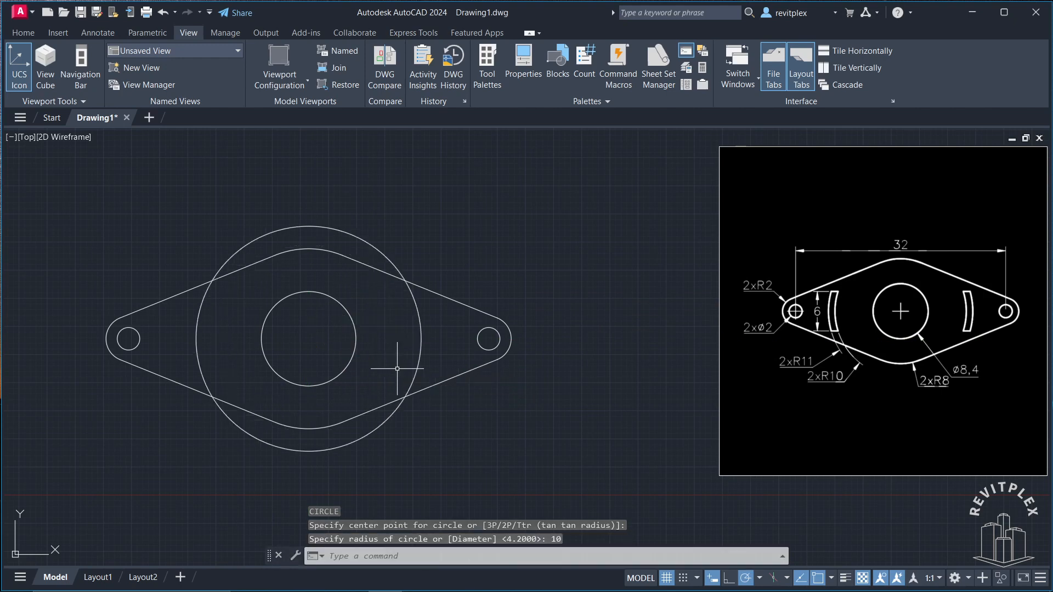
pyautogui.press('Return')
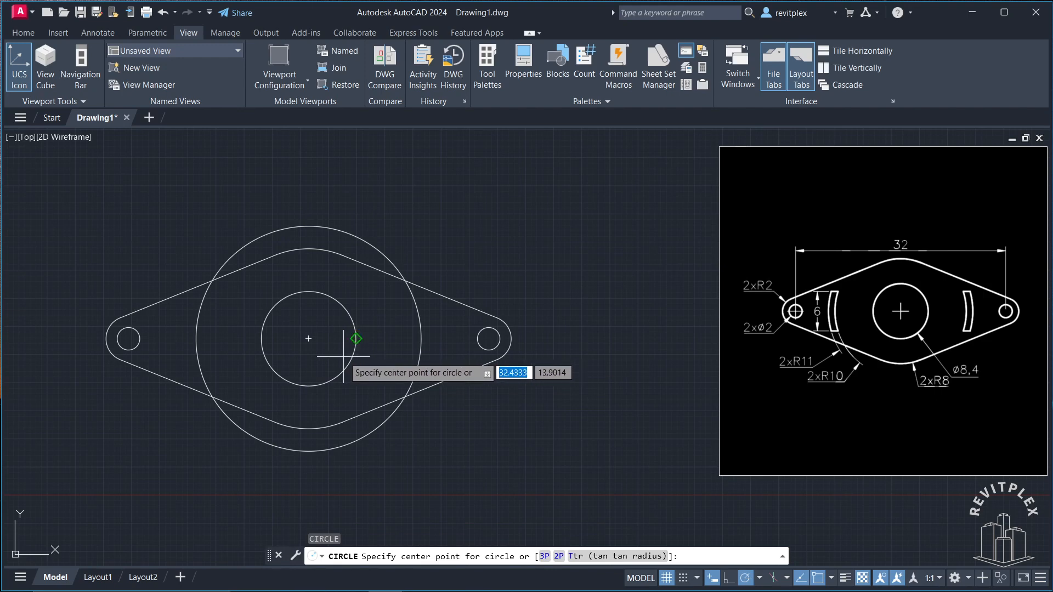
pyautogui.click(309, 338)
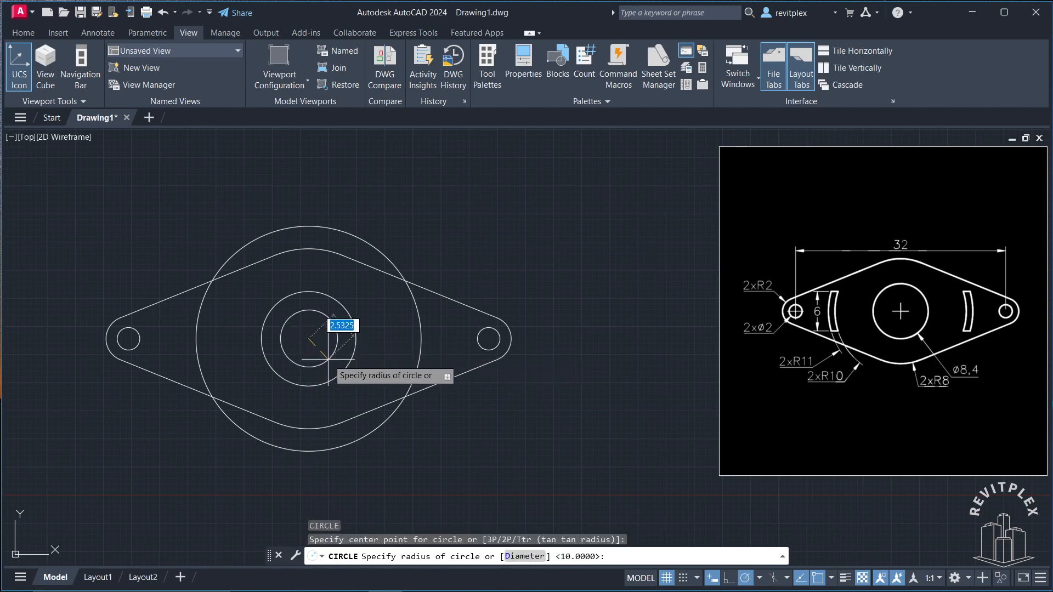
pyautogui.write('11')
pyautogui.press('Return')
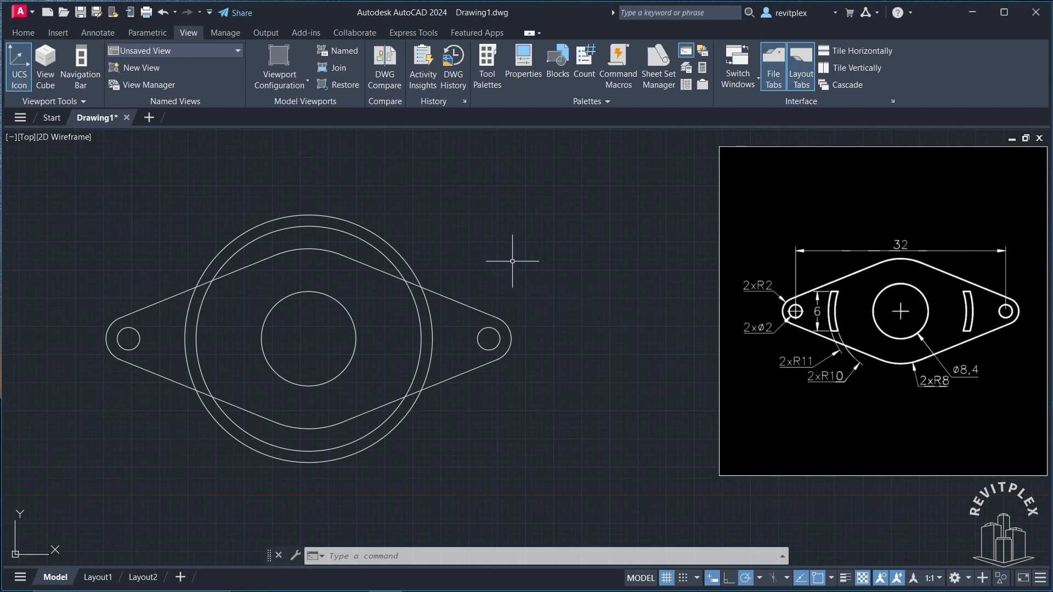
# - Draw a horizontal line from the left end hole's centre to the central bore's centre
pyautogui.write('l')
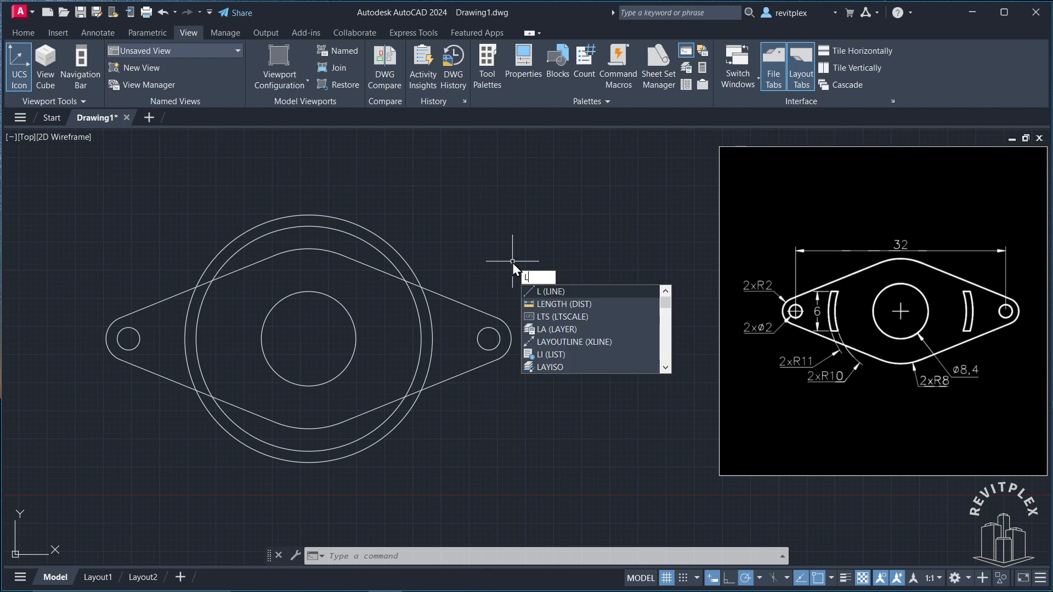
pyautogui.press('Return')
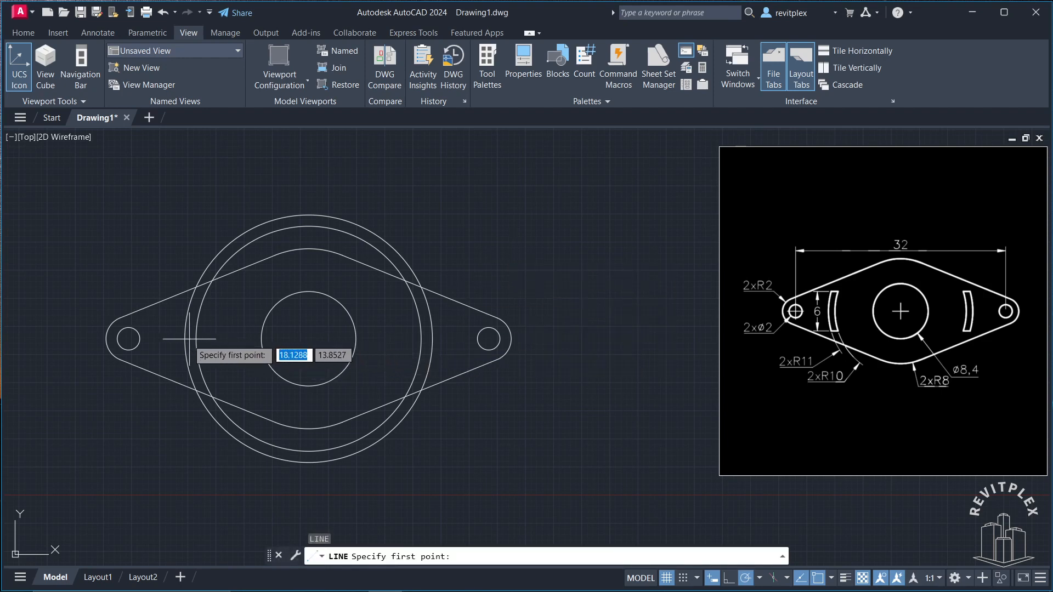
pyautogui.click(128, 339)
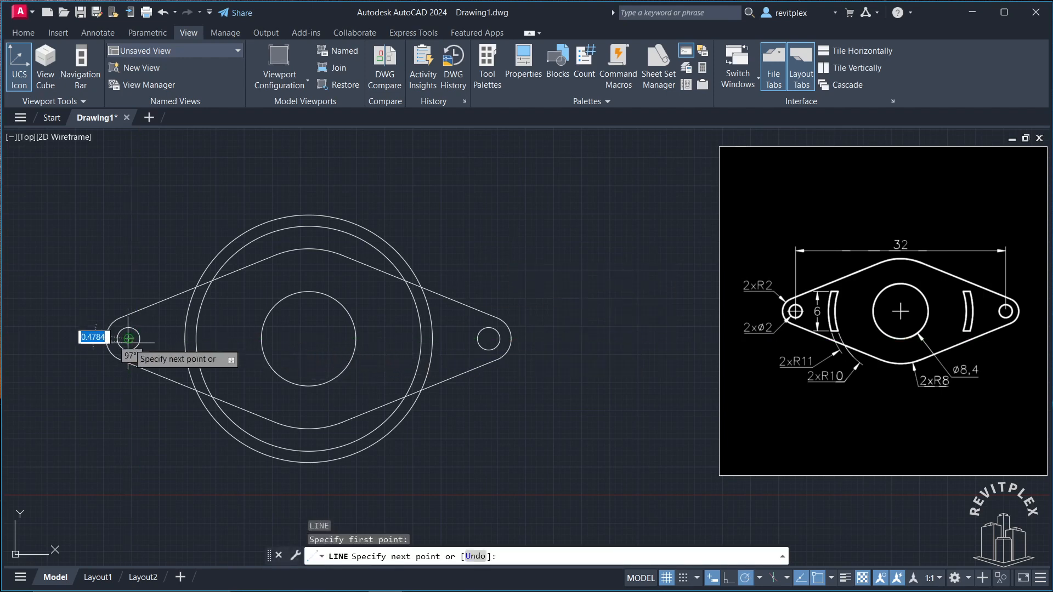
pyautogui.click(309, 338)
pyautogui.press('Escape')
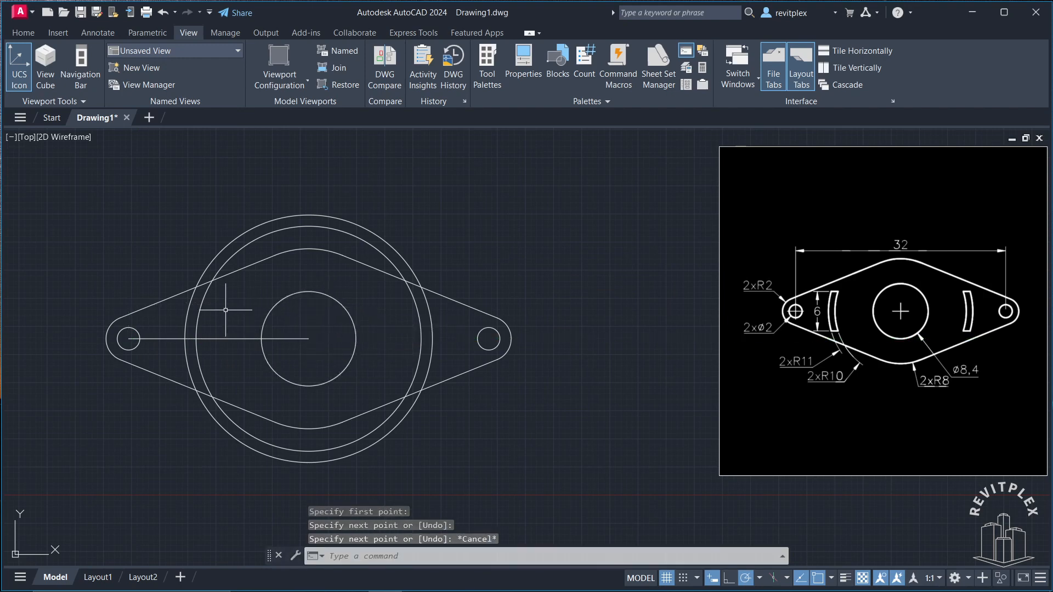
# - Offset the horizontal centre line by 3 to both its upper and lower side
pyautogui.write('o')
pyautogui.press('Return')
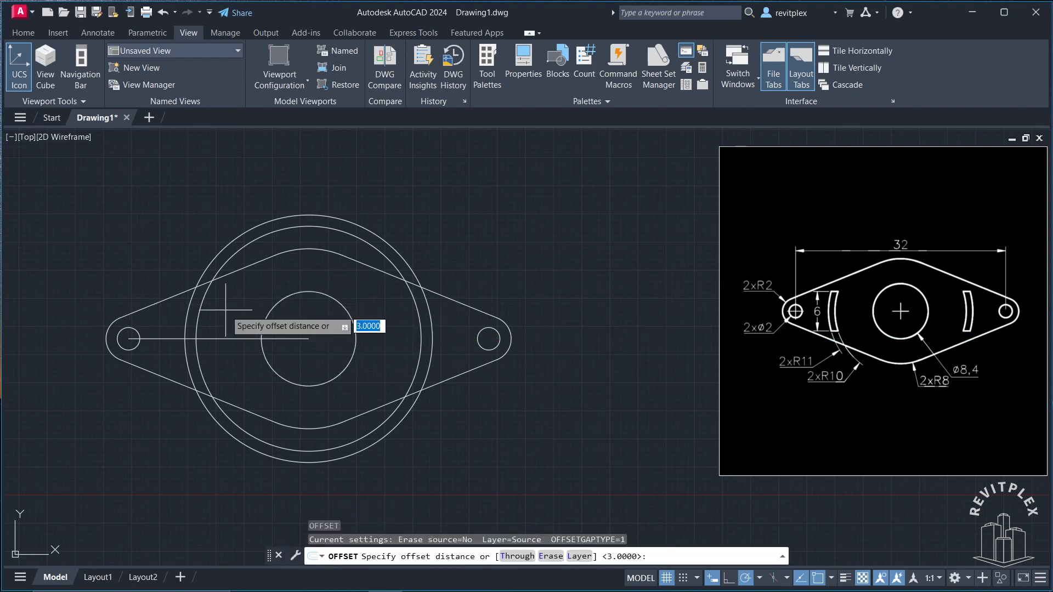
pyautogui.press('Return')
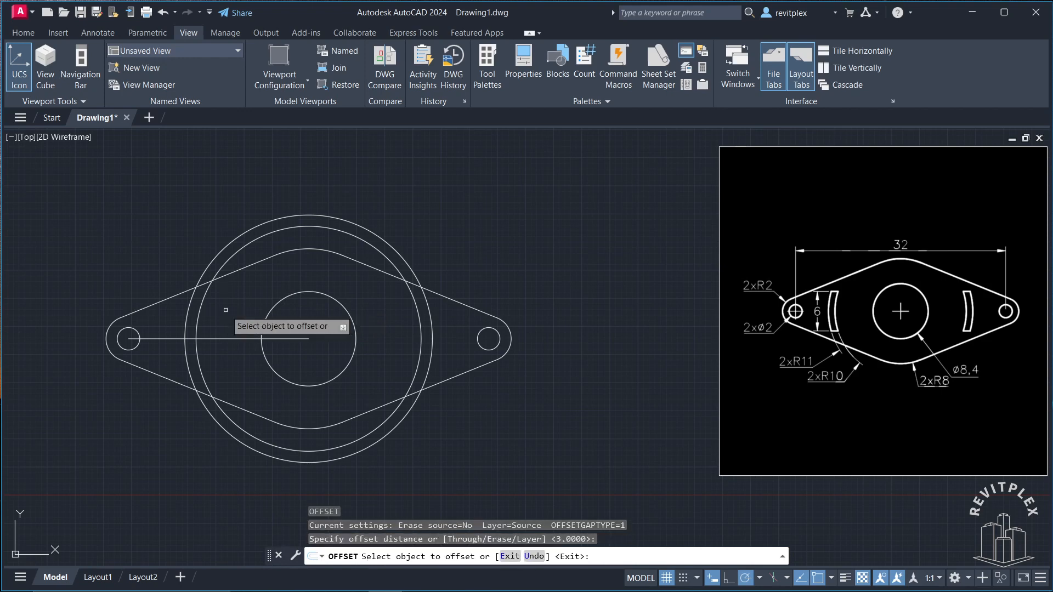
pyautogui.click(221, 338)
pyautogui.click(219, 320)
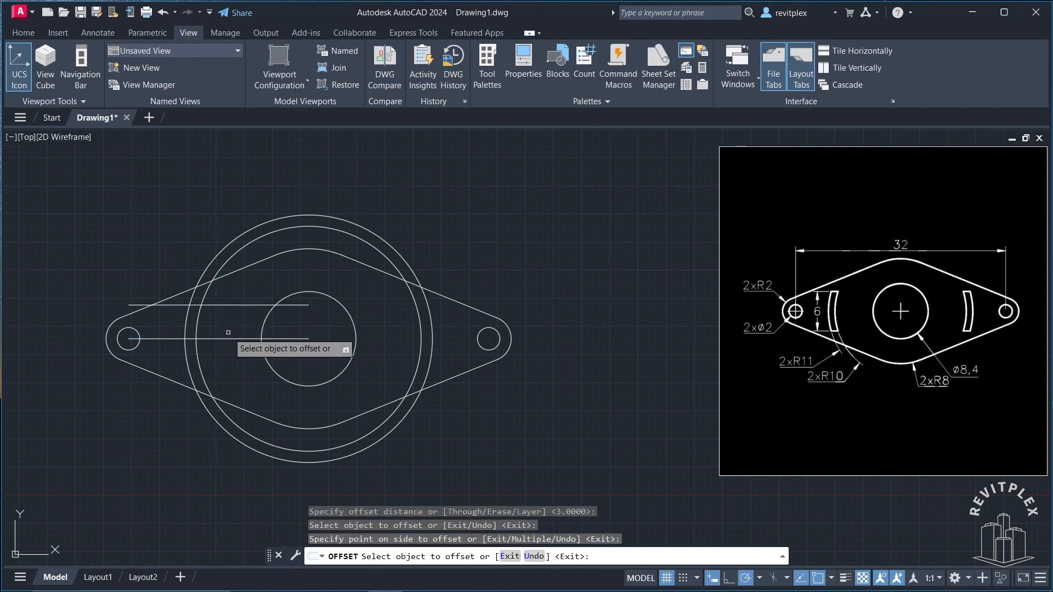
pyautogui.click(228, 338)
pyautogui.click(231, 351)
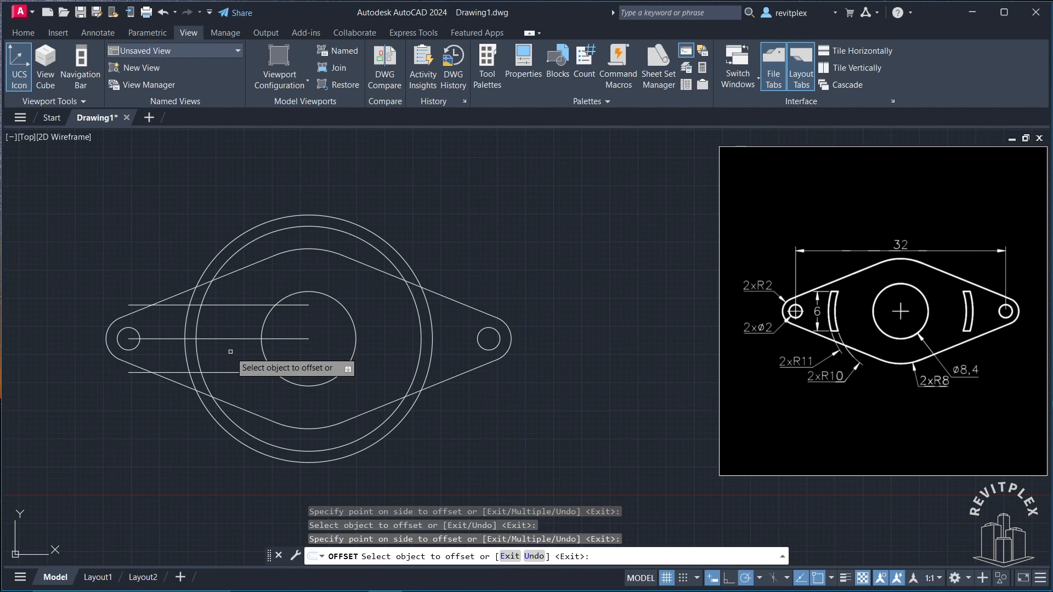
pyautogui.press('Escape')
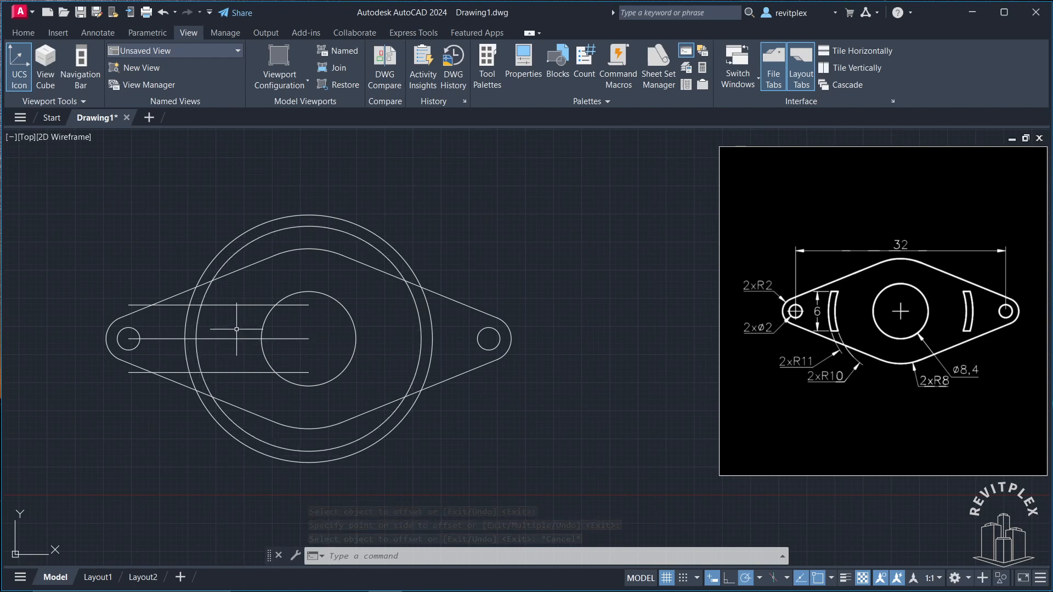
# - Trim the upper offset line between the radius 10 circle and the central bore
pyautogui.write('tr')
pyautogui.press('Return')
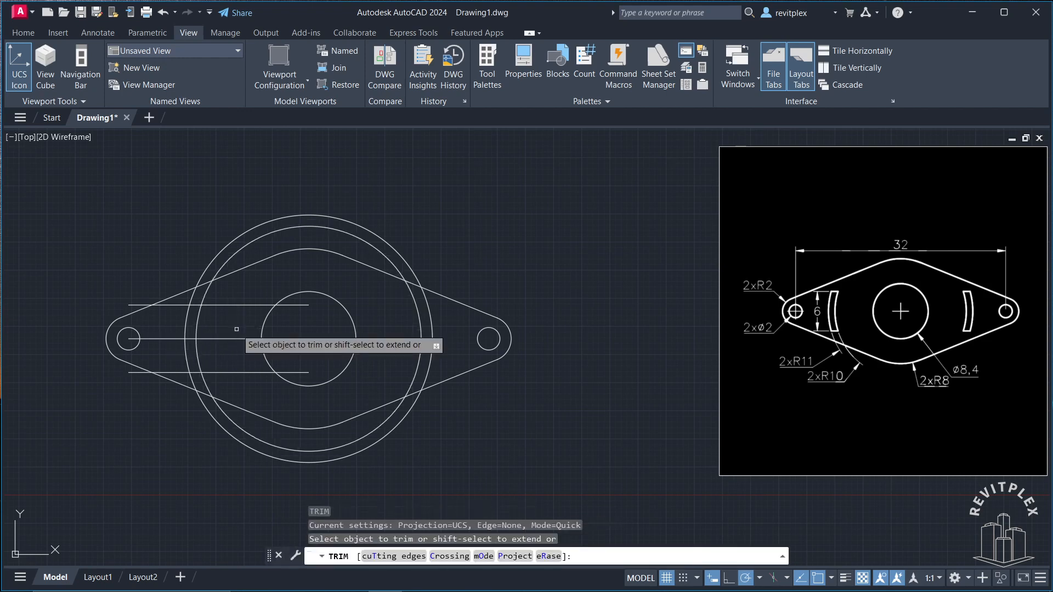
pyautogui.click(235, 305)
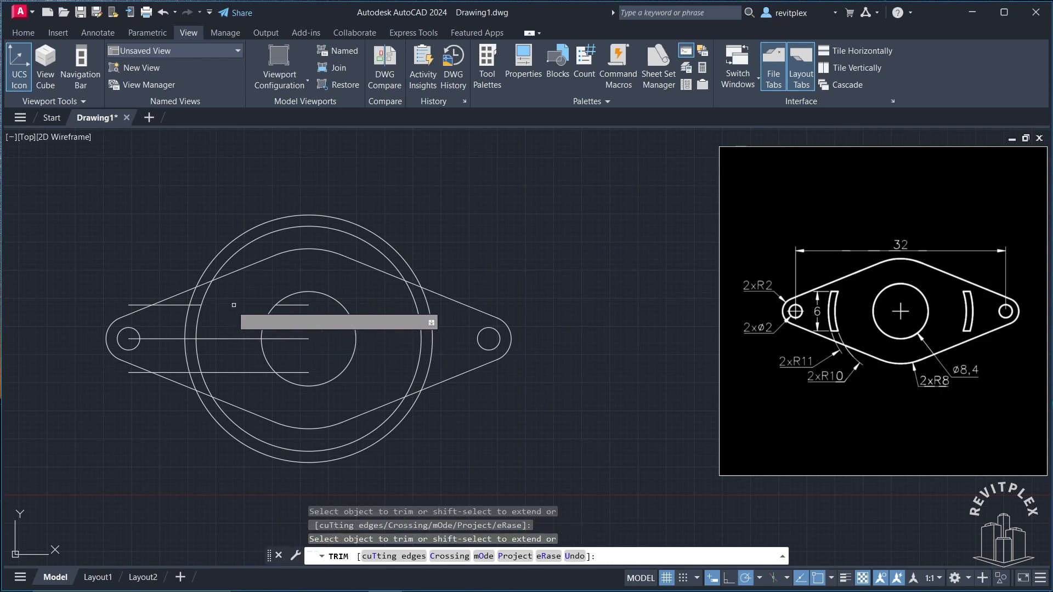
# - Try to trim the three horizontal lines between the left outline or end hole and the radius 11 circle, and undo those trims
pyautogui.click(184, 304)
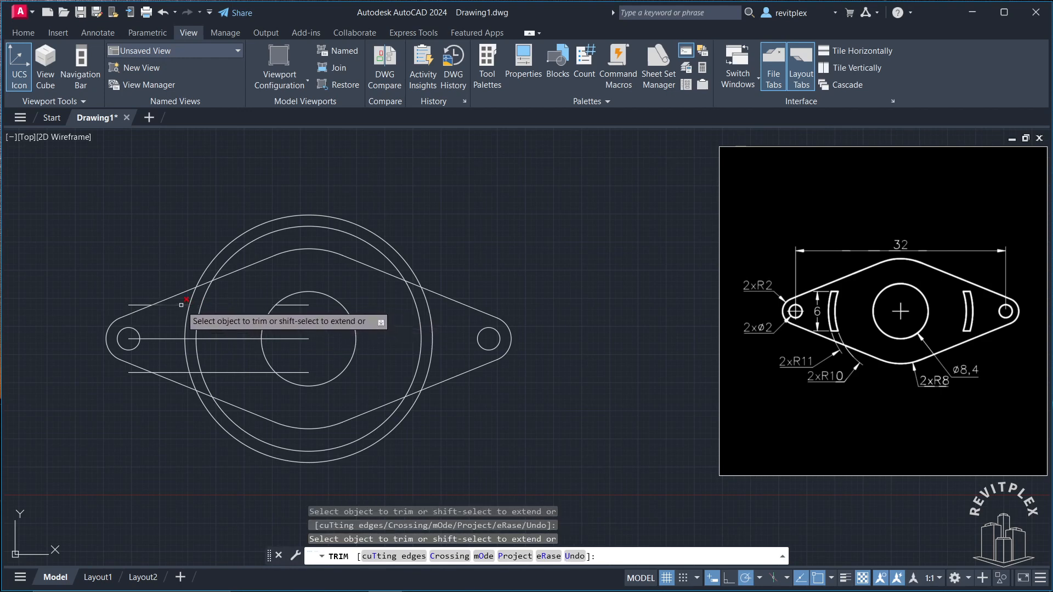
pyautogui.click(166, 340)
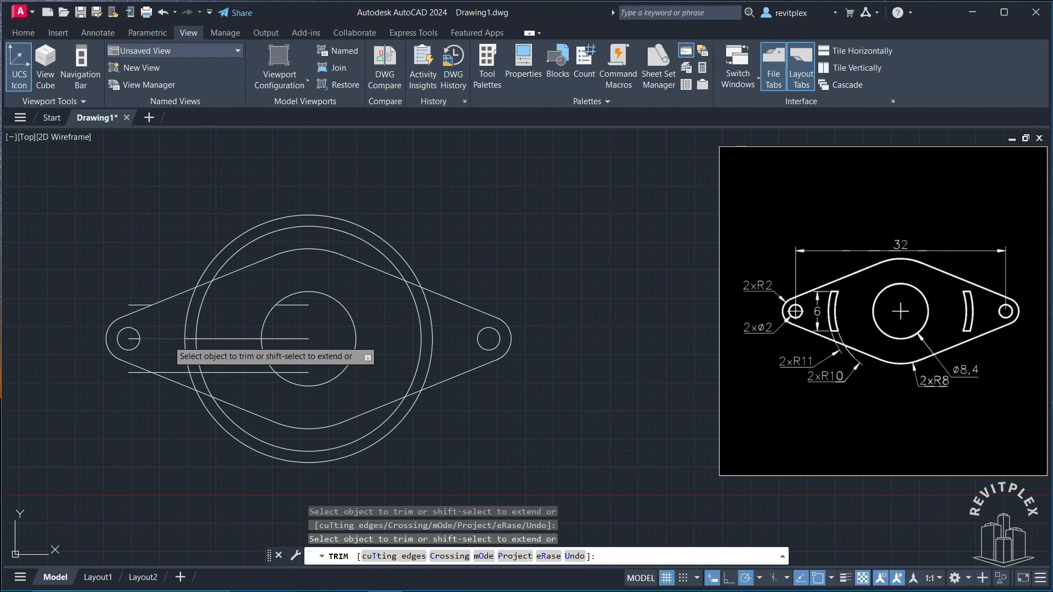
pyautogui.click(180, 372)
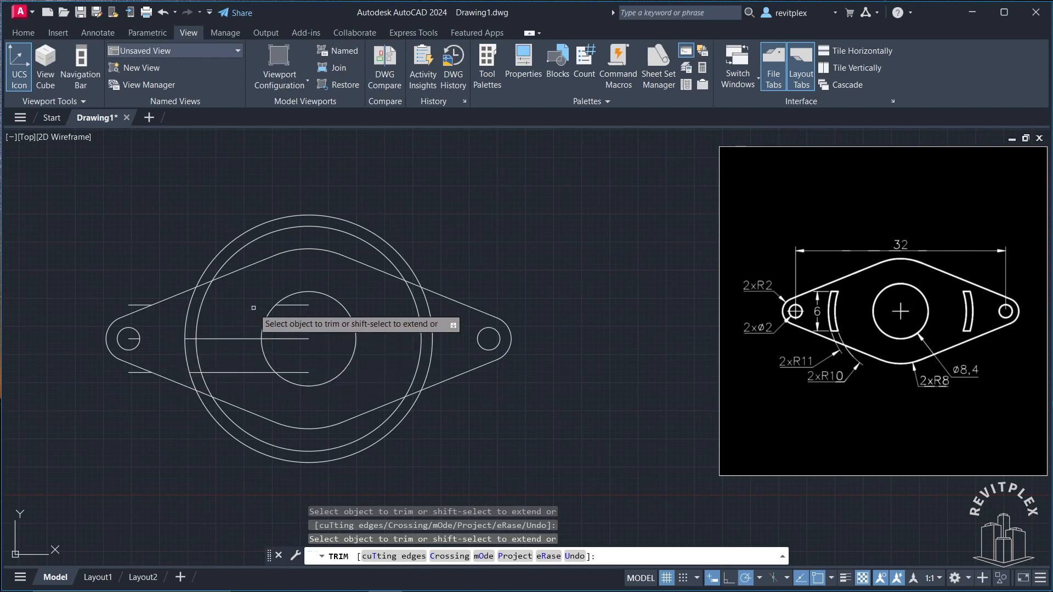
pyautogui.hotkey('ctrl', 'z')
# - Trim the horizontal lines between the left outline and the bore, keeping only the two short offset pieces between the radius 10 and 11 circles
pyautogui.click(229, 311)
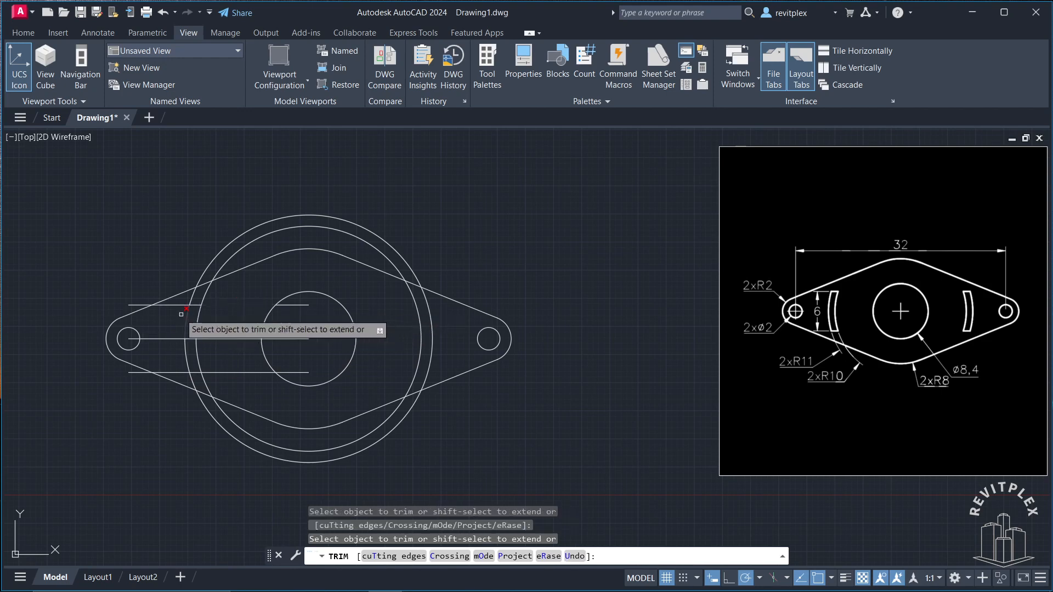
pyautogui.click(181, 314)
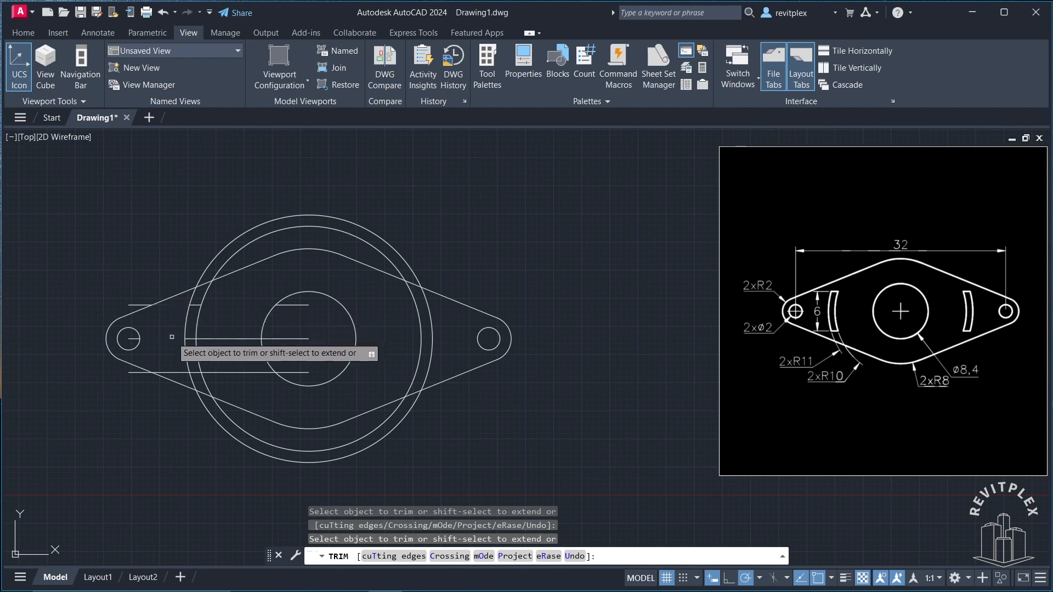
pyautogui.click(244, 373)
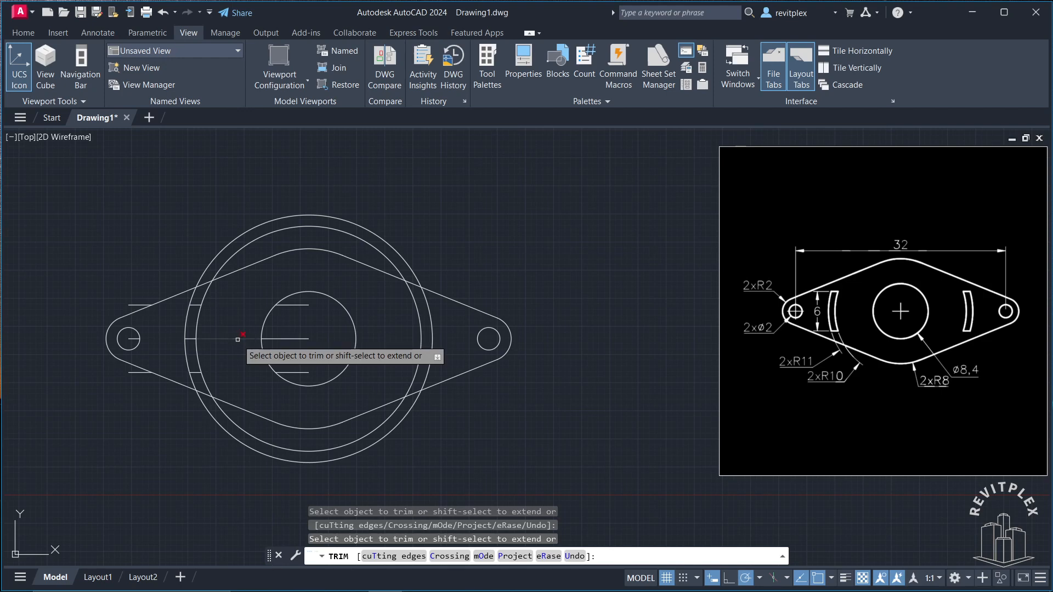
pyautogui.click(237, 341)
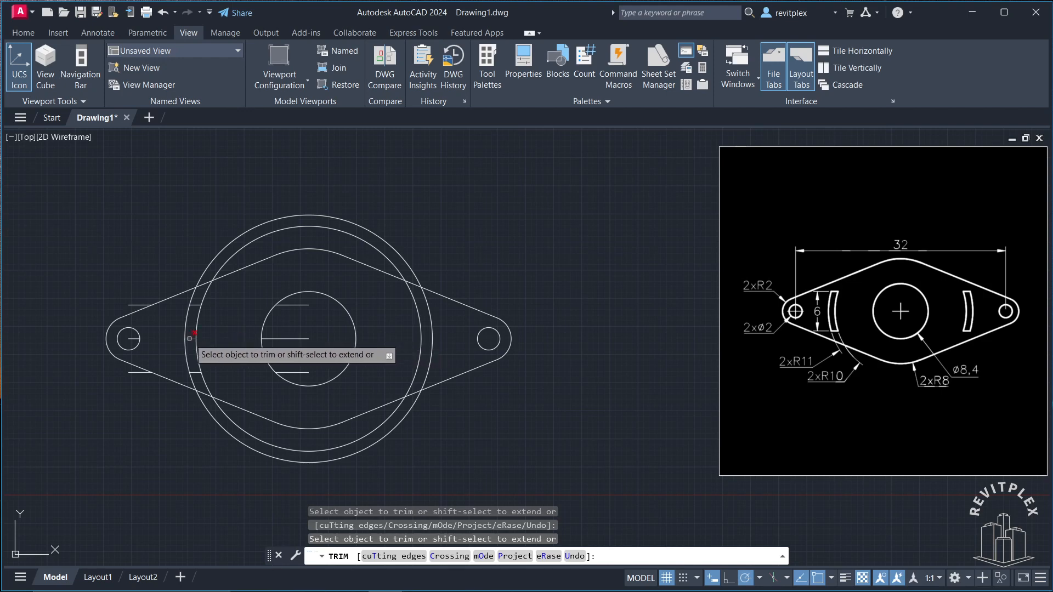
# - Trim away the line remnants inside the central bore and the offset line ends lying outside the plate's left outline
pyautogui.click(313, 377)
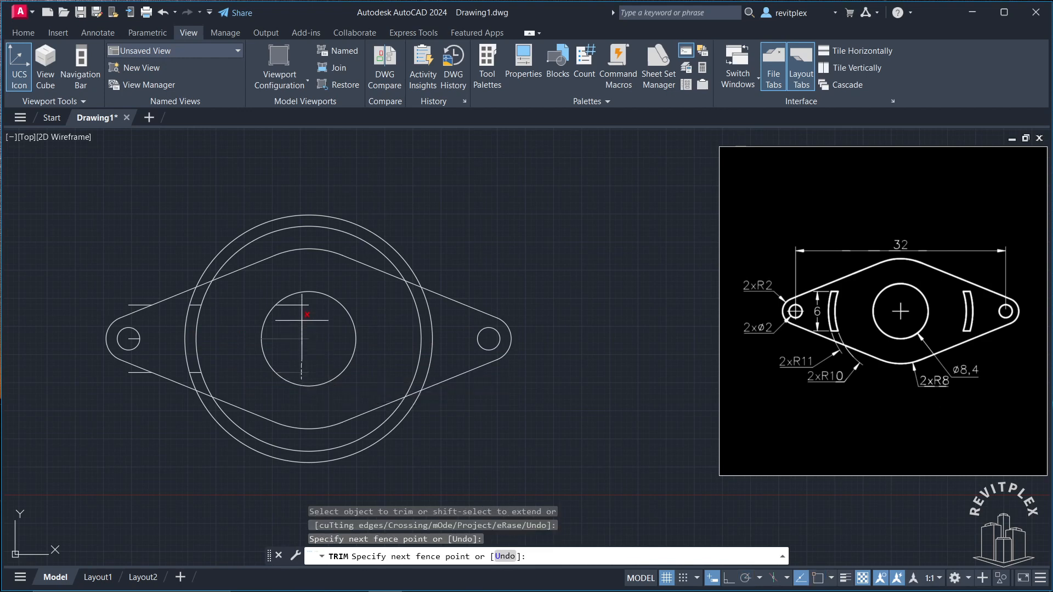
pyautogui.press('Return')
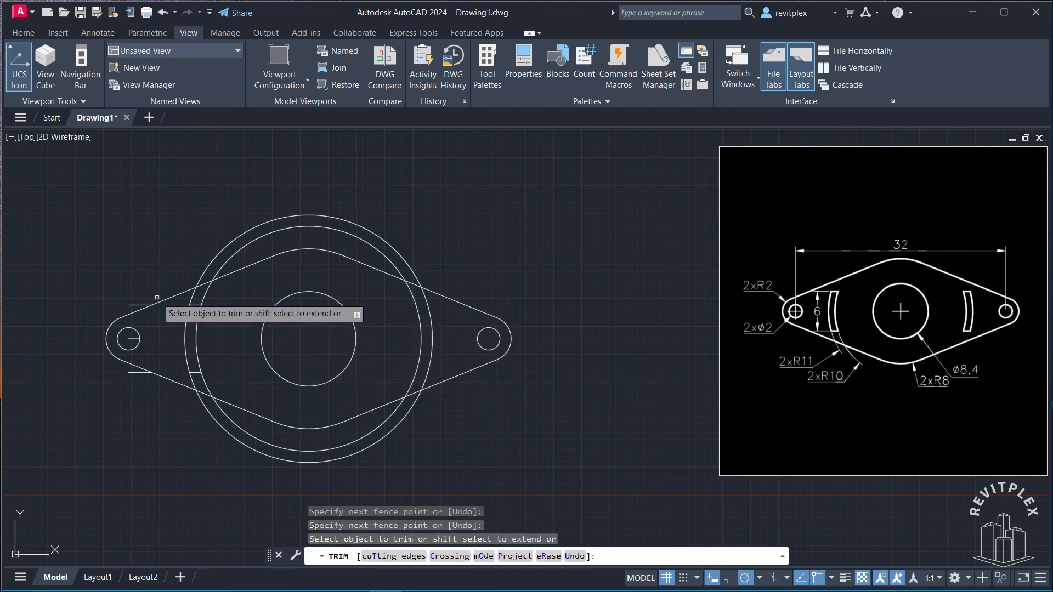
pyautogui.click(138, 302)
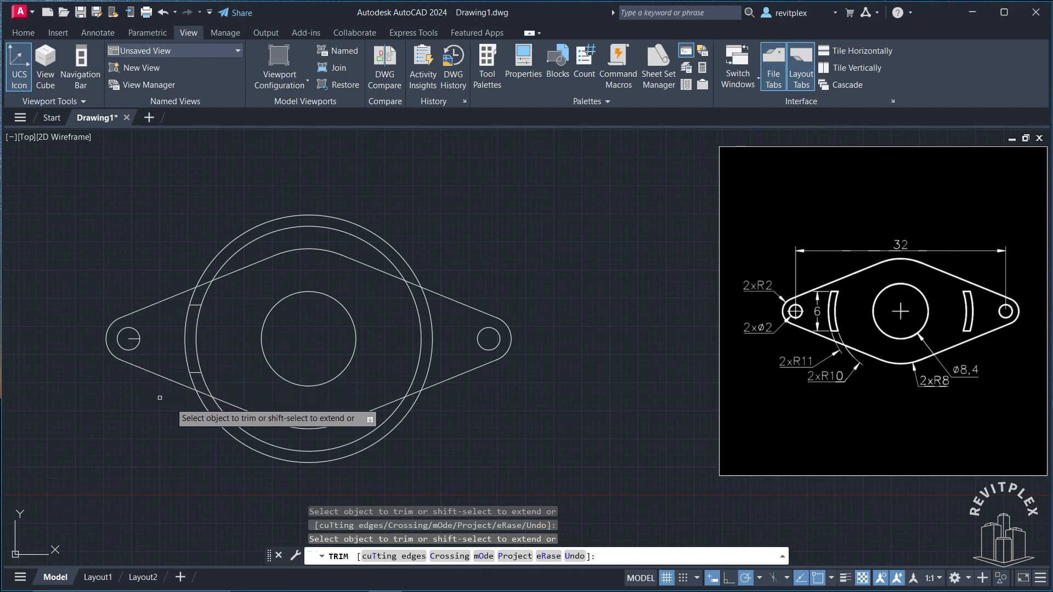
# - Trim the radius 10 and 11 circles above and below the short lines inside the outline, leaving a closed curved slot on the left
pyautogui.click(206, 295)
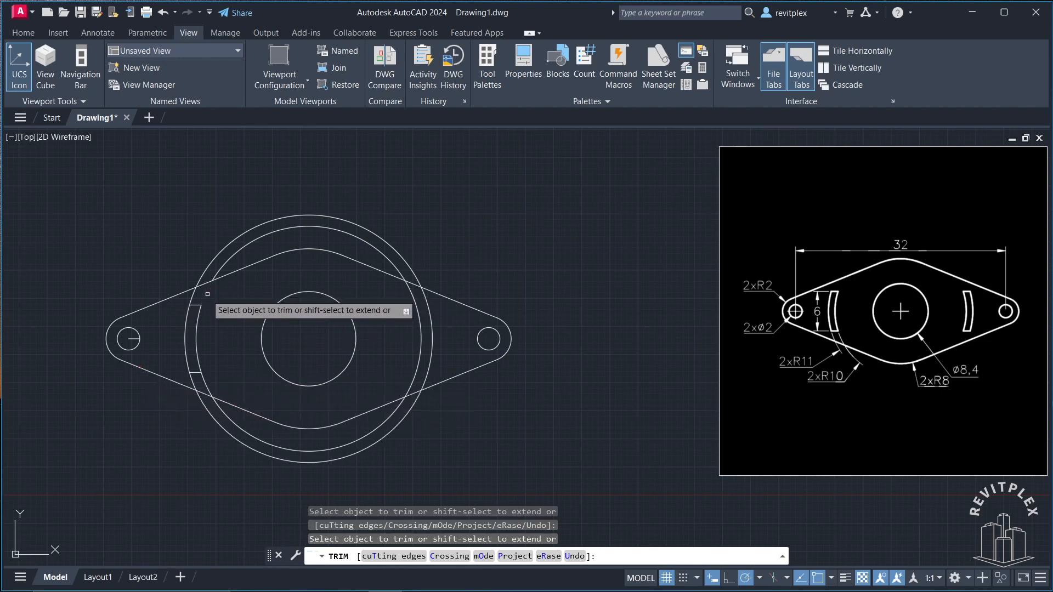
pyautogui.click(193, 294)
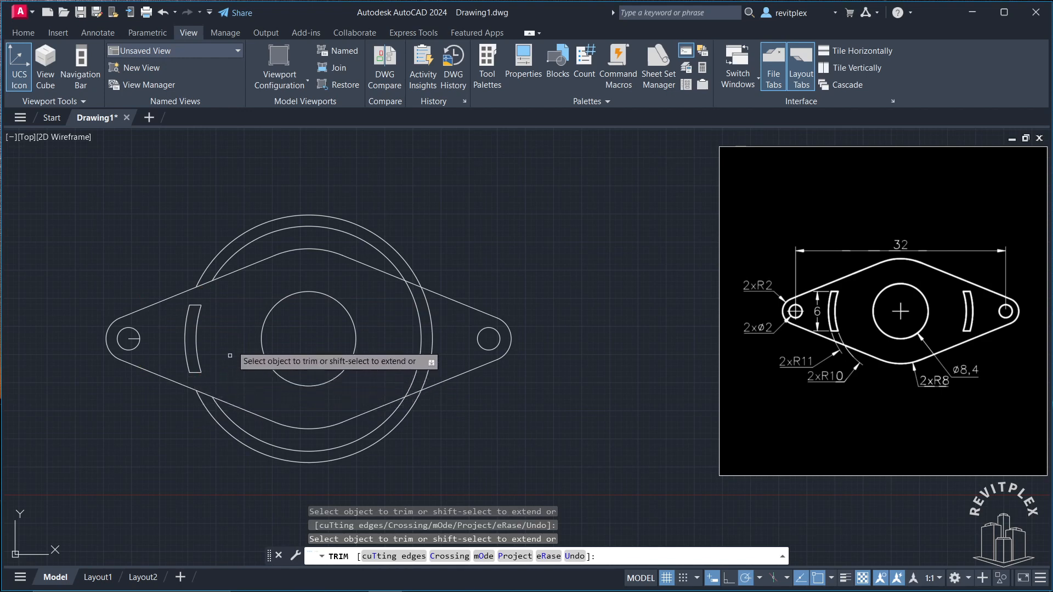
pyautogui.press('Escape')
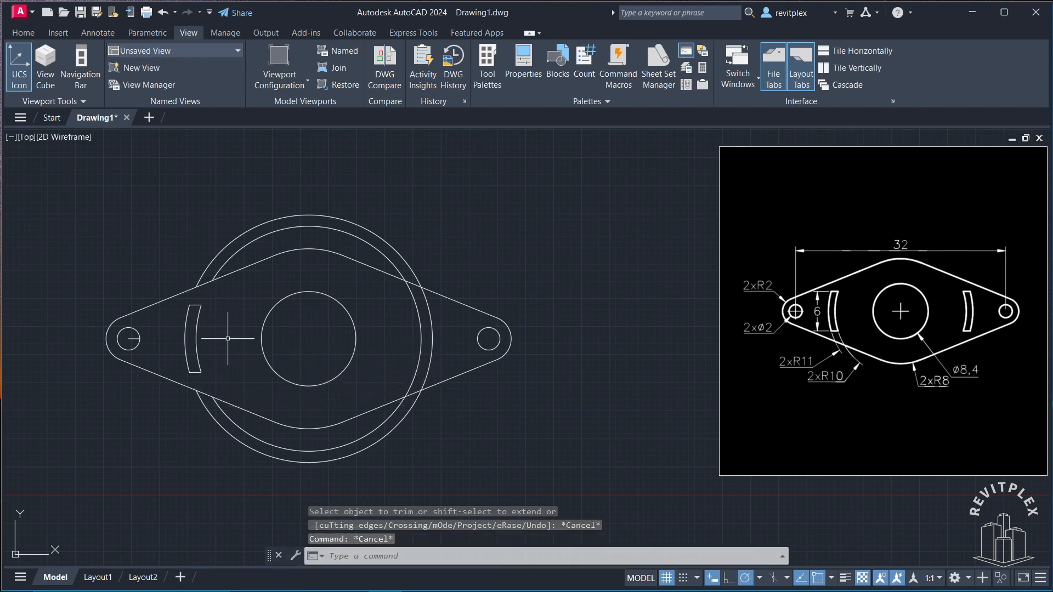
# - Delete the two remaining large arcs of the radius 10 and 11 circles
pyautogui.click(309, 237)
pyautogui.click(291, 214)
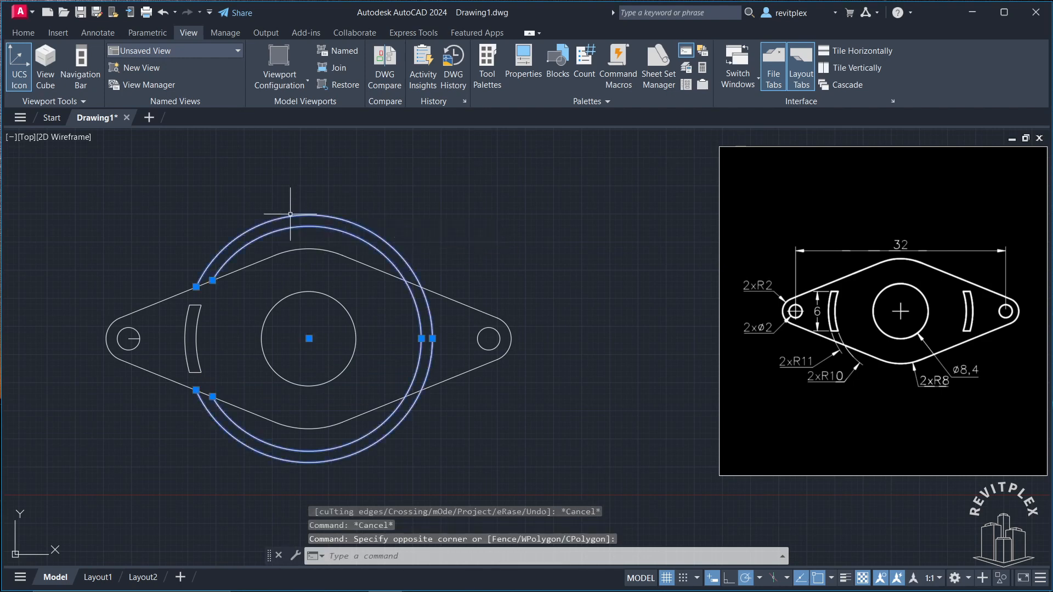
pyautogui.press('Delete')
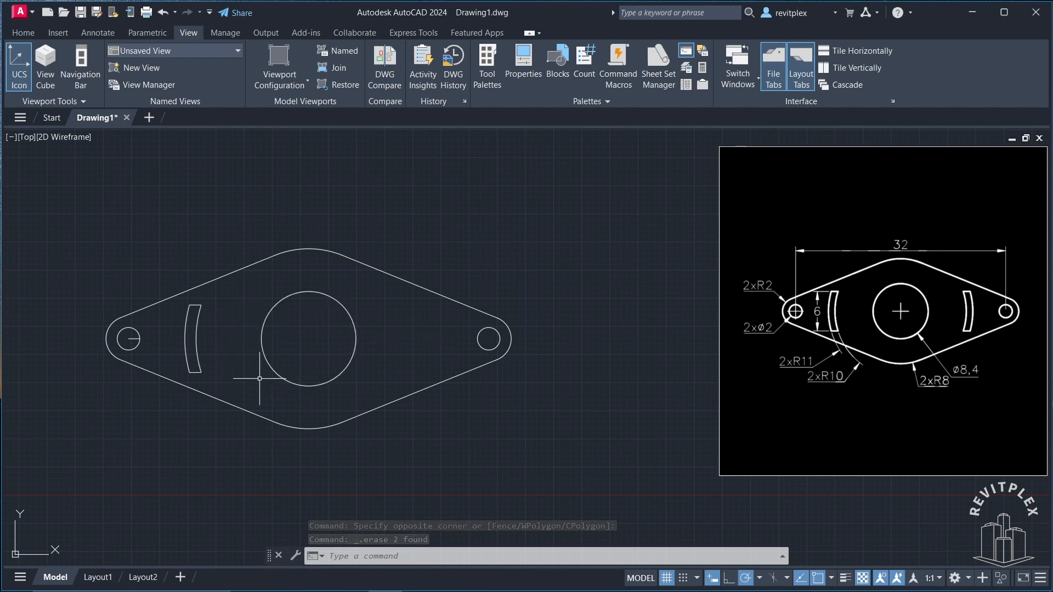
# - Mirror the left curved slot about the vertical axis through the bore's centre, keeping the source objects
pyautogui.click(169, 280)
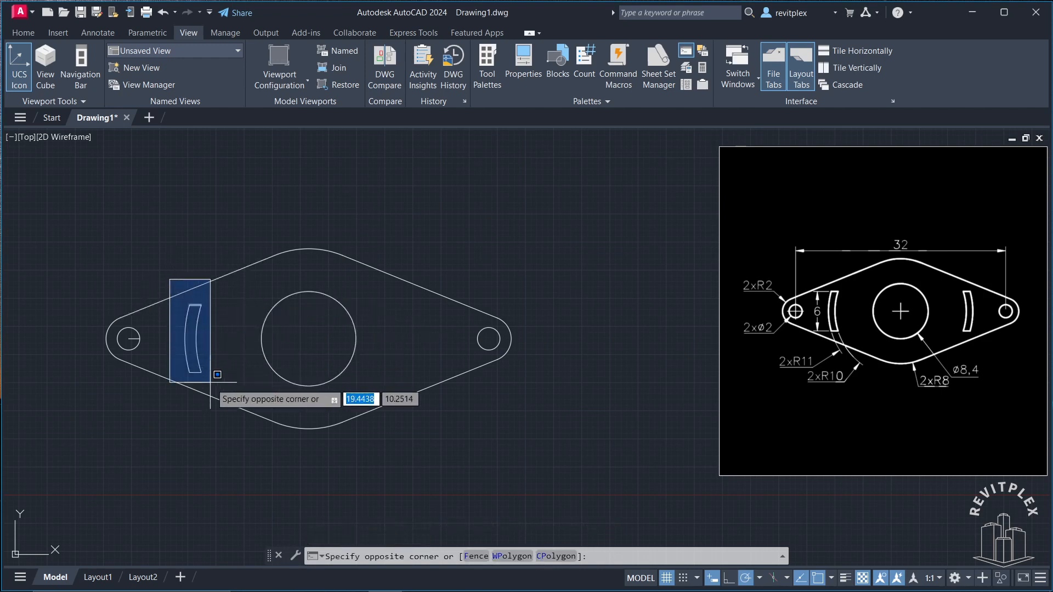
pyautogui.click(211, 384)
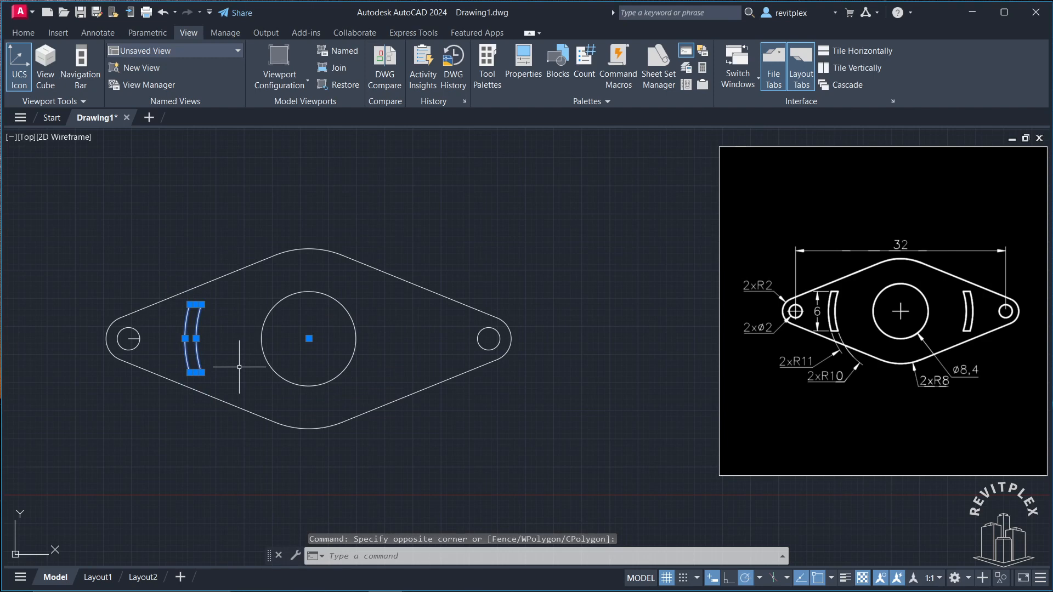
pyautogui.press('Return')
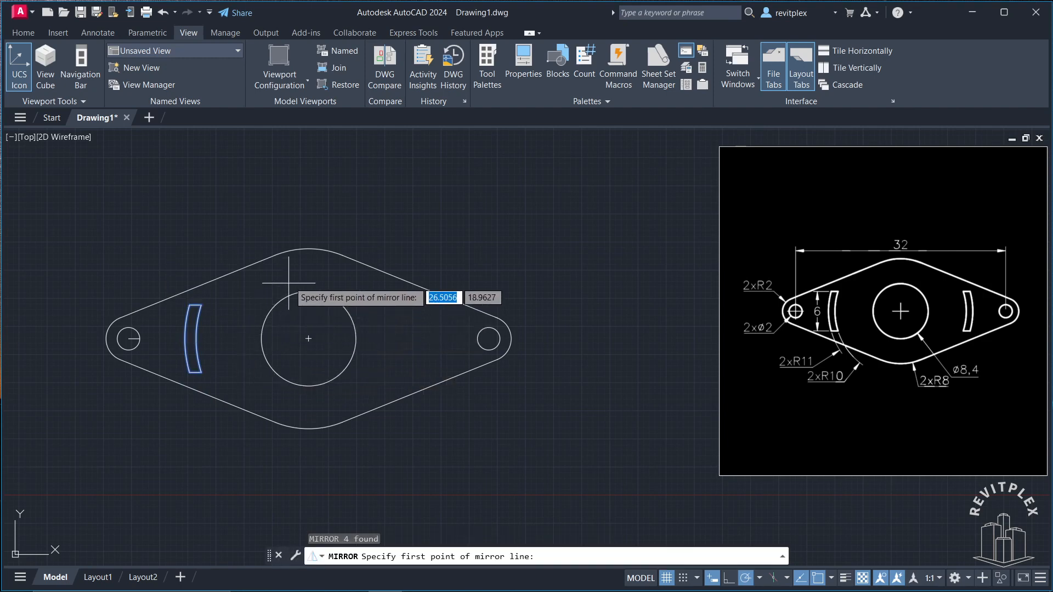
pyautogui.click(308, 338)
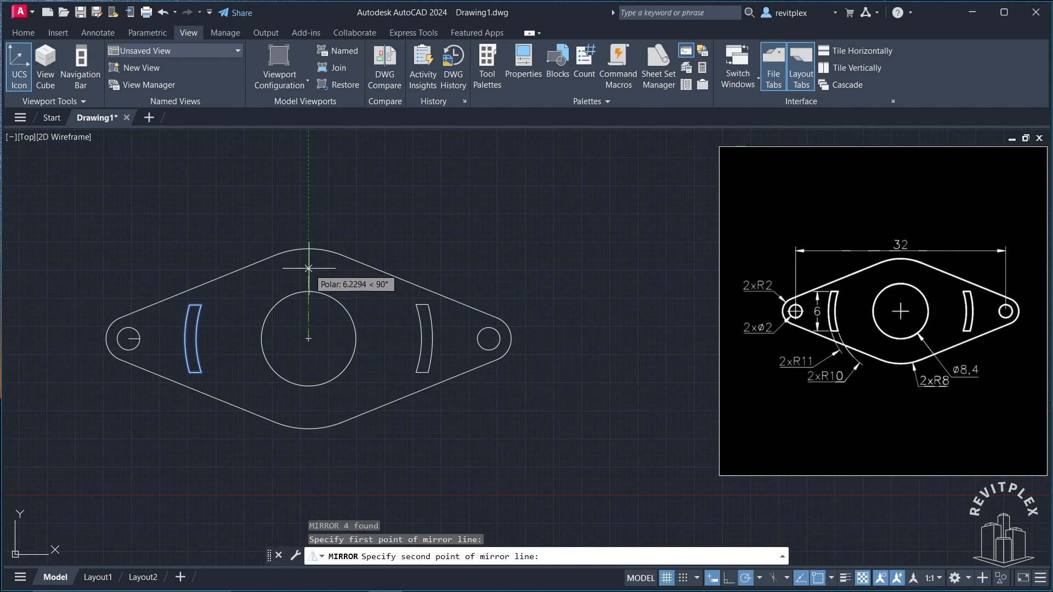
pyautogui.click(308, 269)
pyautogui.press('Return')
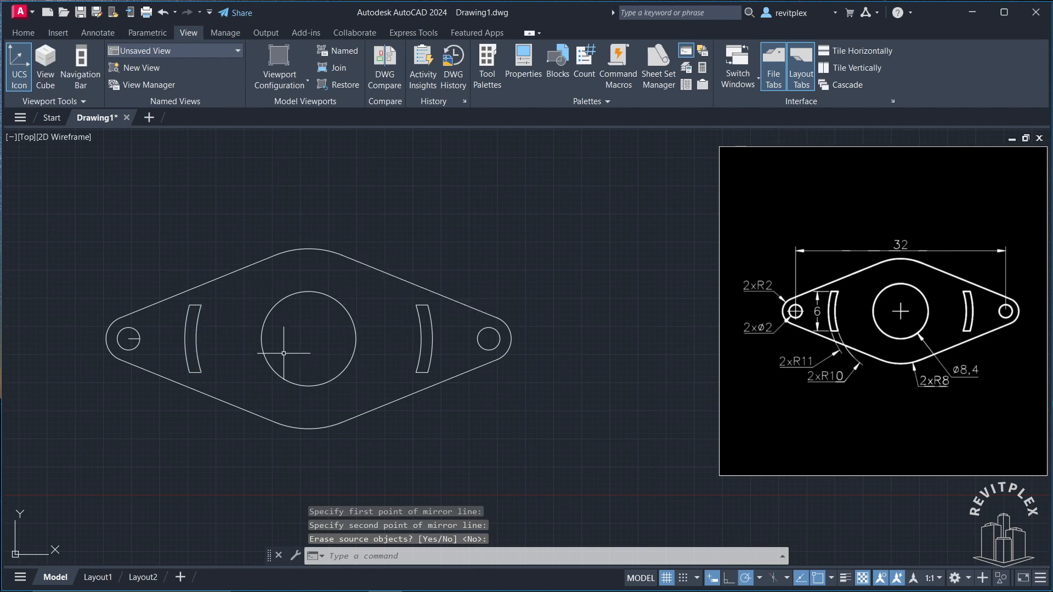
# - Delete the short leftover line inside the left end hole
pyautogui.click(133, 338)
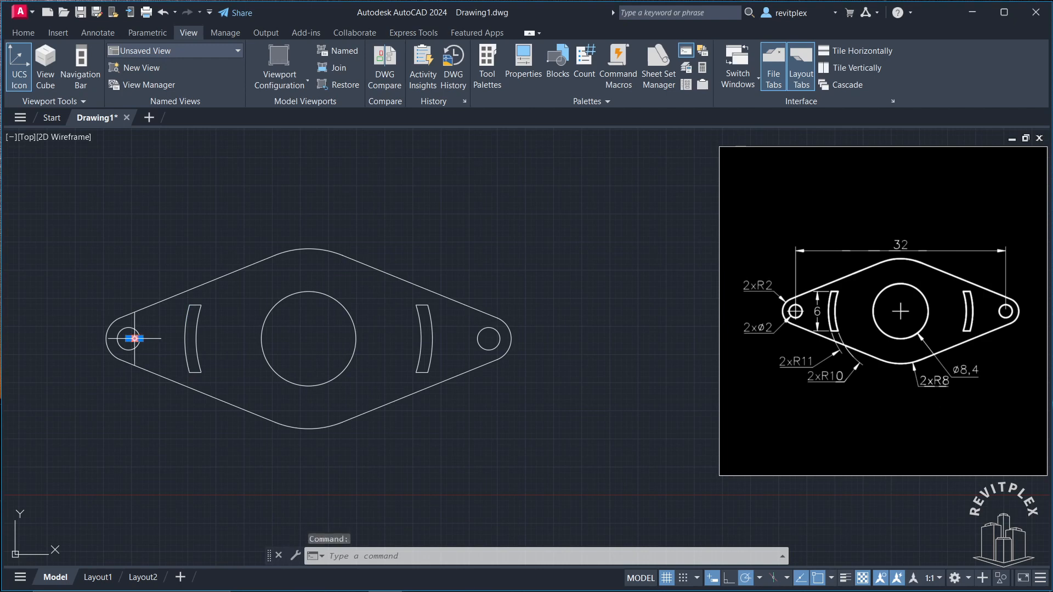
pyautogui.click(132, 339)
pyautogui.press('Delete')
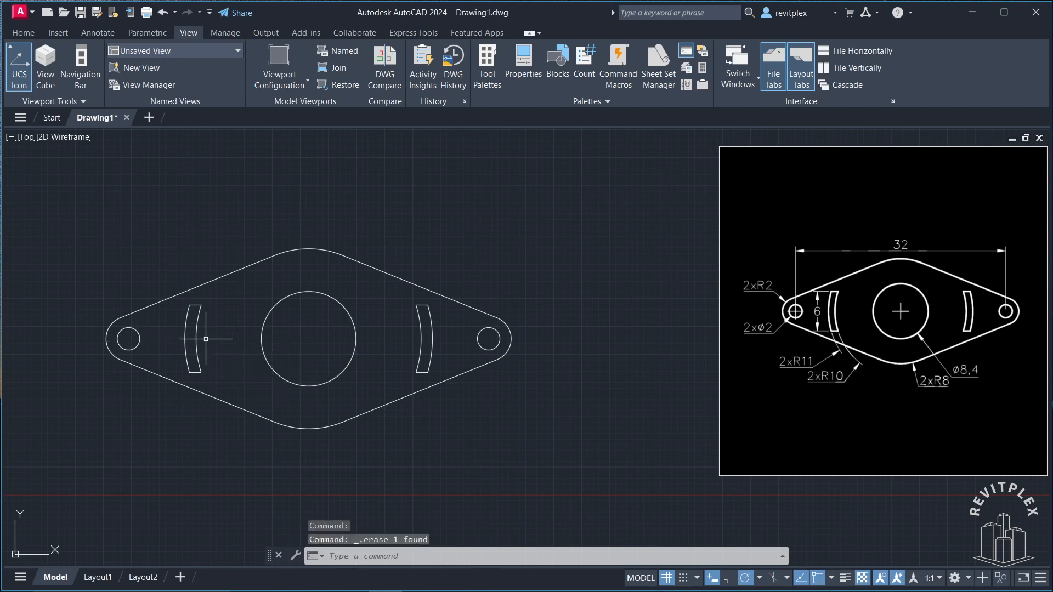